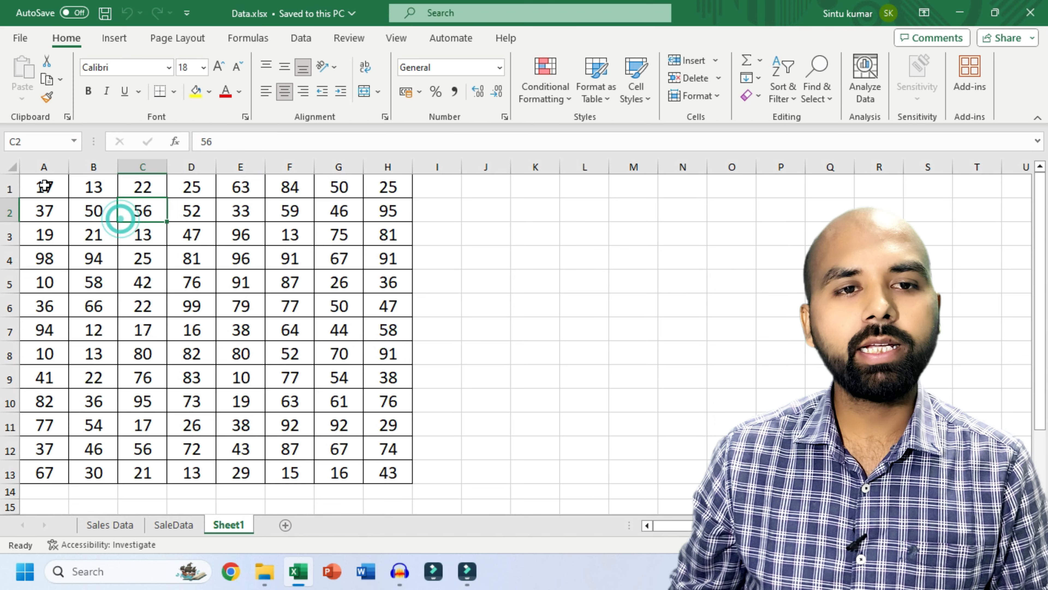
- Drag-select the 13-row, 8-column block of numbers A1:H13 on Sheet1, redoing the selection once
{"action": "left_click_drag", "start_coordinate": [44, 187], "coordinate": [404, 474]}
{"action": "left_click", "coordinate": [359, 311]}
{"action": "left_click_drag", "start_coordinate": [36, 185], "coordinate": [382, 471]}
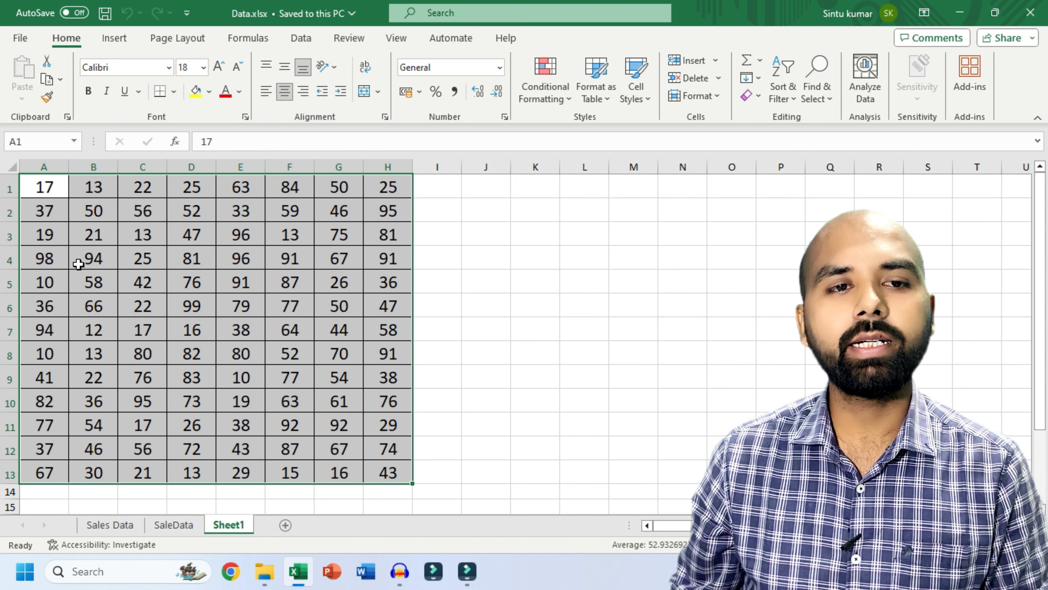
{"action": "left_click", "coordinate": [88, 90]}
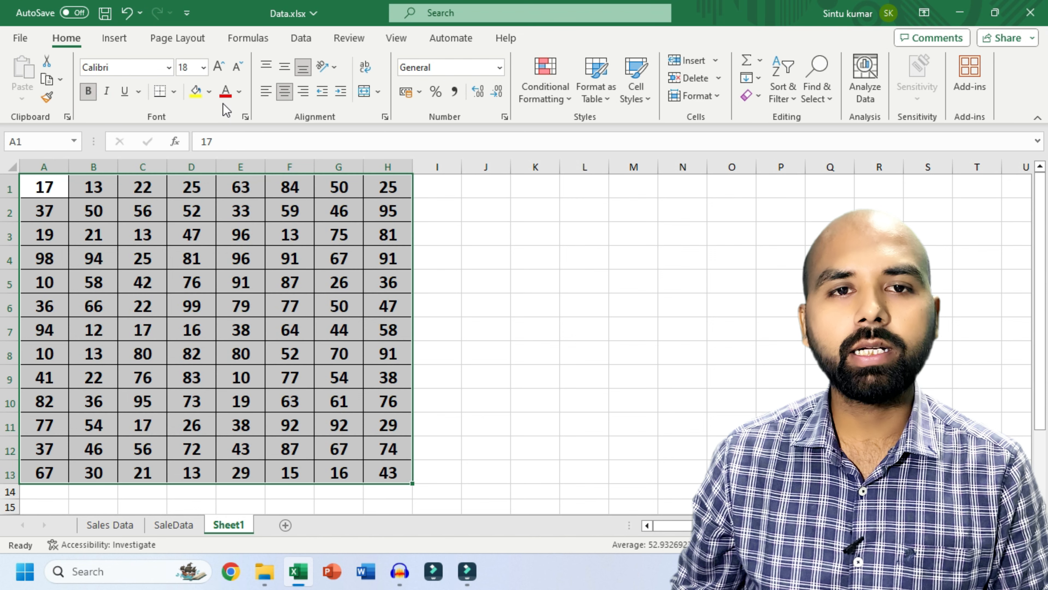
{"action": "left_click", "coordinate": [225, 91]}
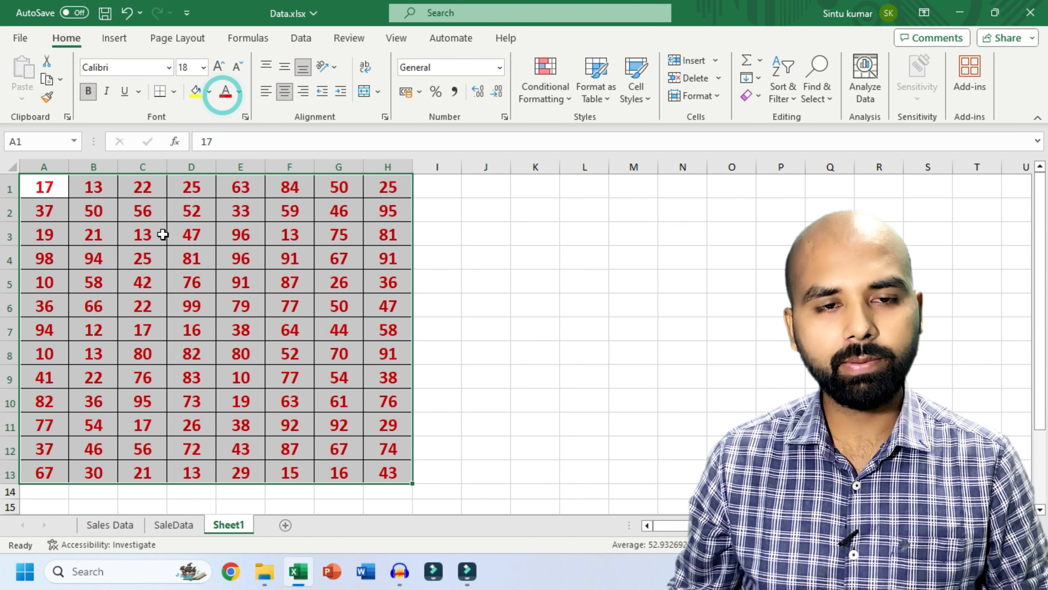
{"action": "key", "text": "ctrl+z"}
{"action": "key", "text": "ctrl+z"}
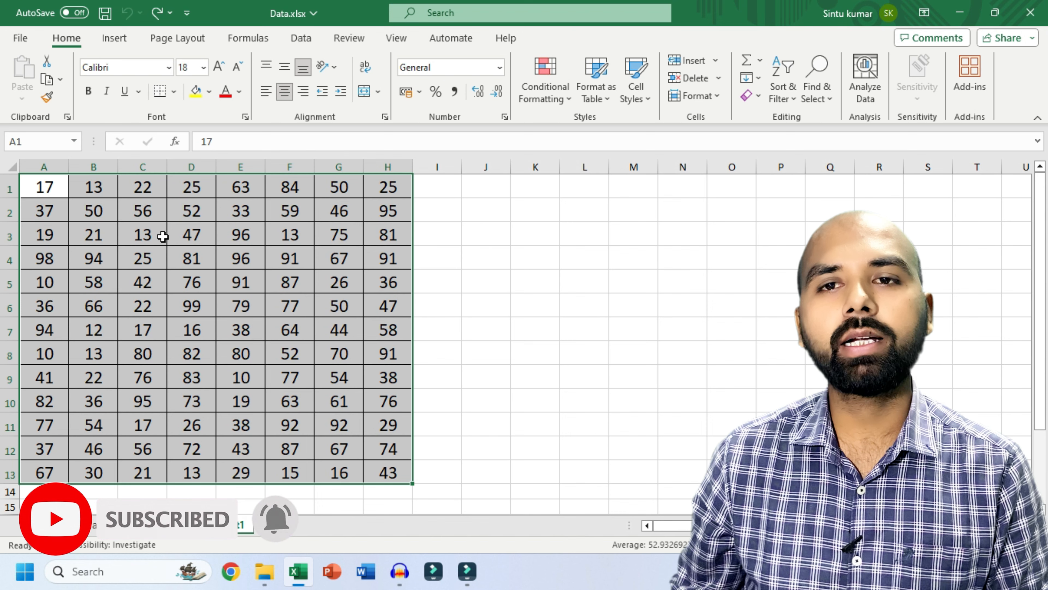
- Start a Top 10 Items rule, previewing the ten largest values in light red fill with dark red text
{"action": "left_click", "coordinate": [547, 103]}
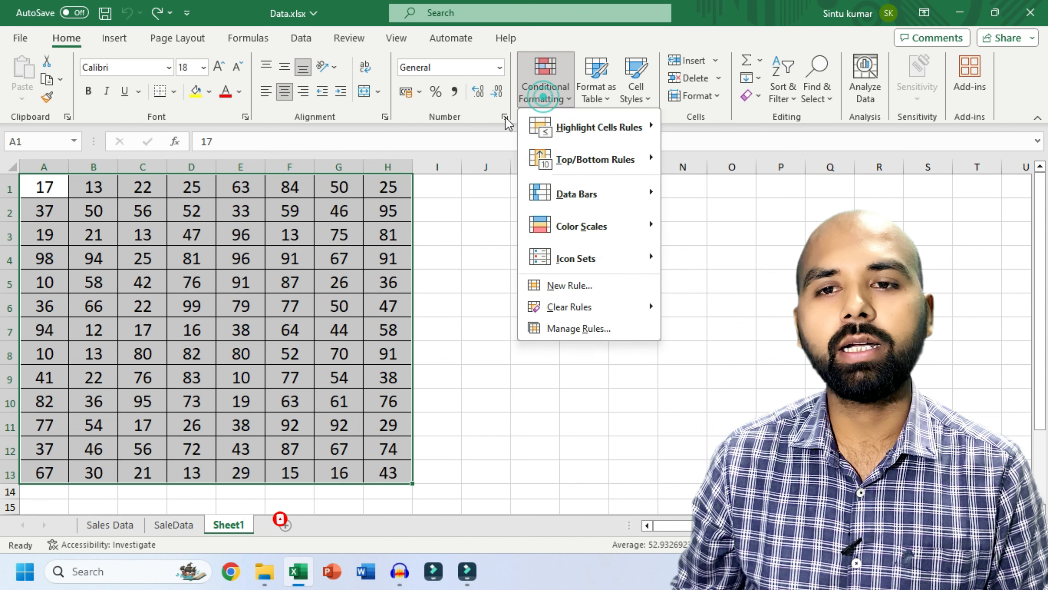
{"action": "mouse_move", "coordinate": [578, 175]}
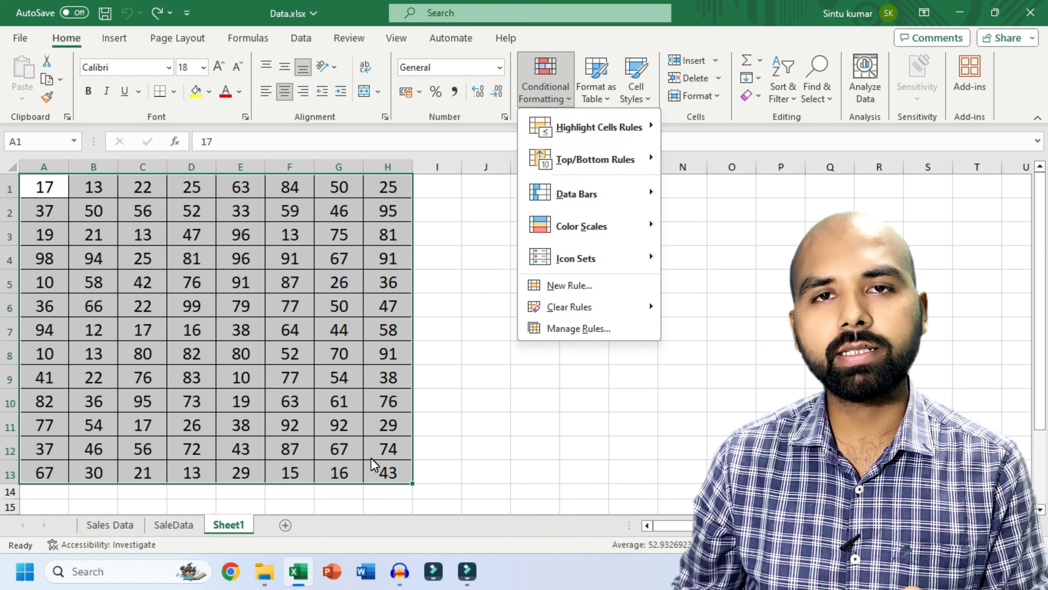
{"action": "left_click", "coordinate": [590, 160]}
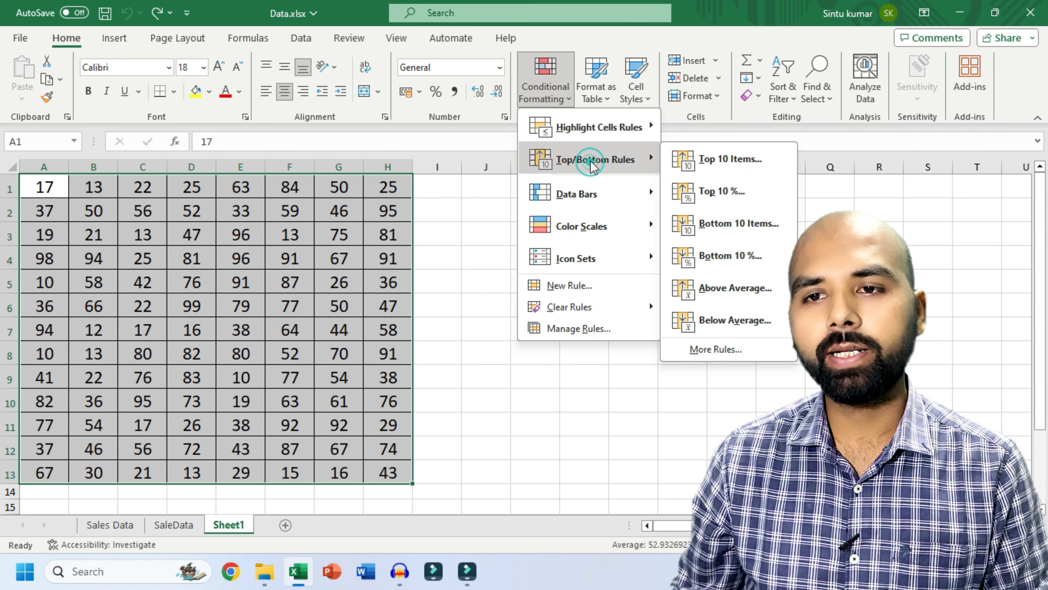
{"action": "left_click", "coordinate": [733, 158]}
{"action": "left_click_drag", "start_coordinate": [669, 170], "coordinate": [337, 119]}
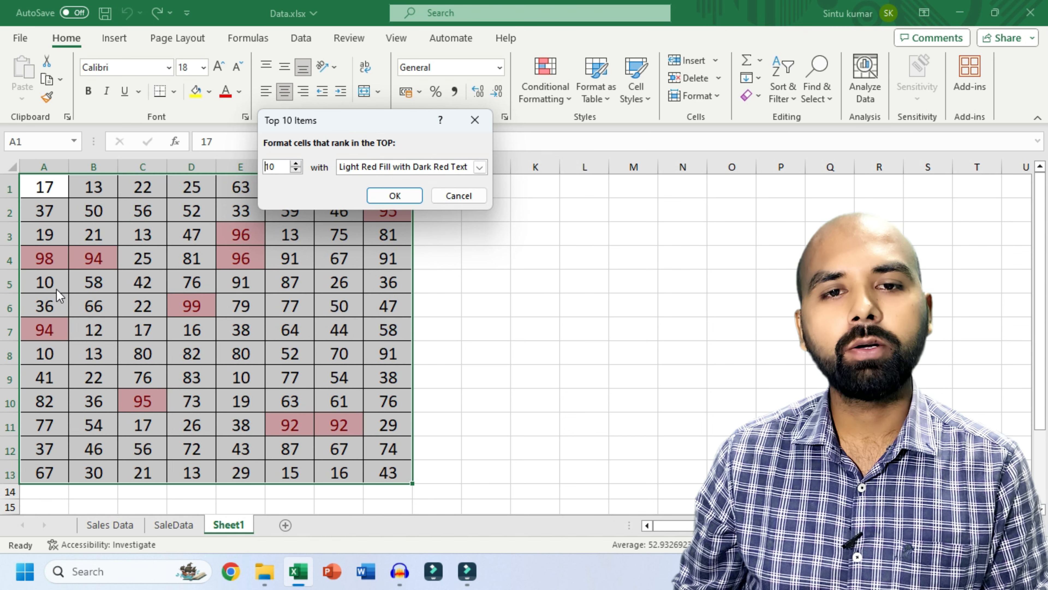
- Drop down the format list in the Top 10 Items dialog to see the highlight choices
{"action": "key", "text": "Tab"}
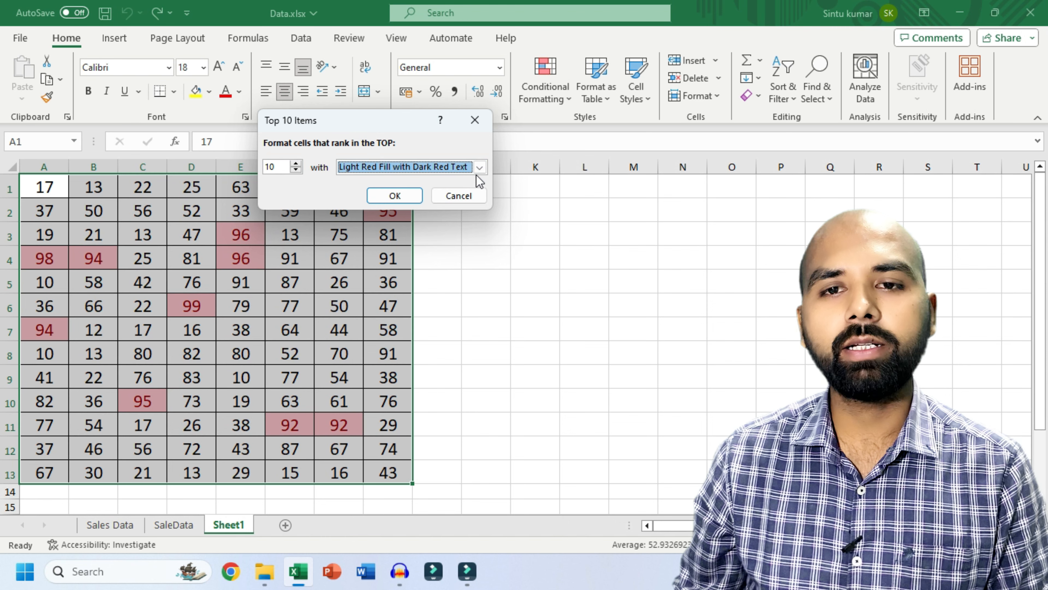
{"action": "left_click", "coordinate": [479, 167]}
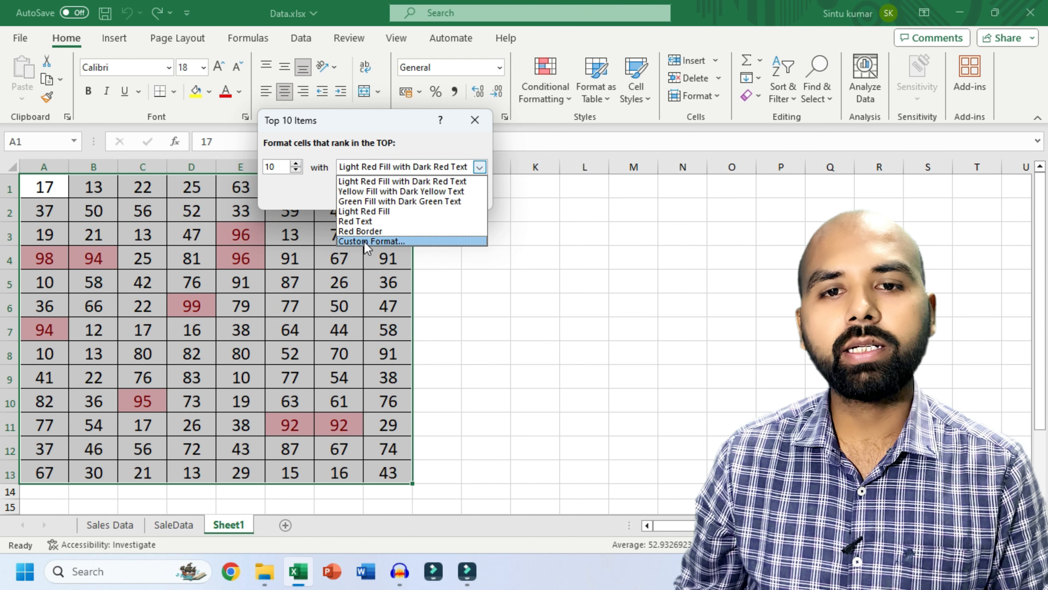
- Choose Custom Format for the top-10 rule and look through the Number, Border, Fill and Font tabs
{"action": "left_click", "coordinate": [365, 240]}
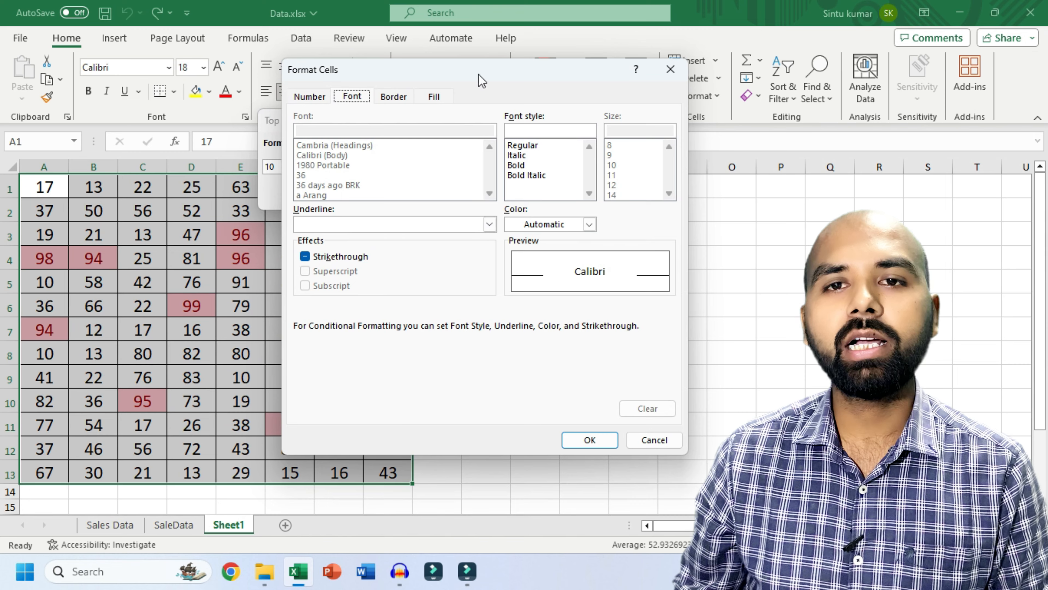
{"action": "left_click_drag", "start_coordinate": [479, 74], "coordinate": [407, 65]}
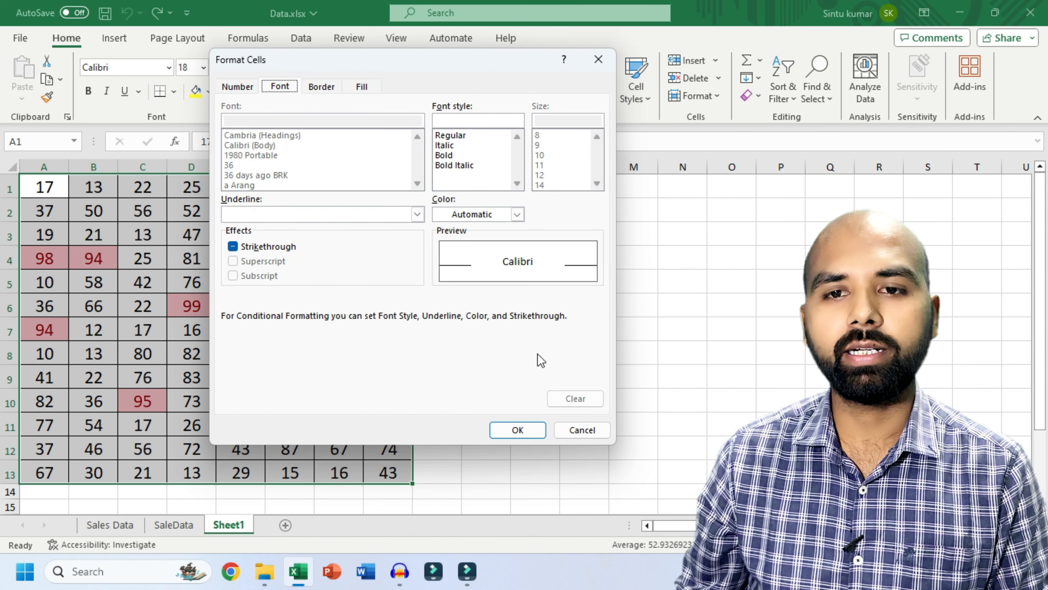
{"action": "left_click", "coordinate": [239, 86]}
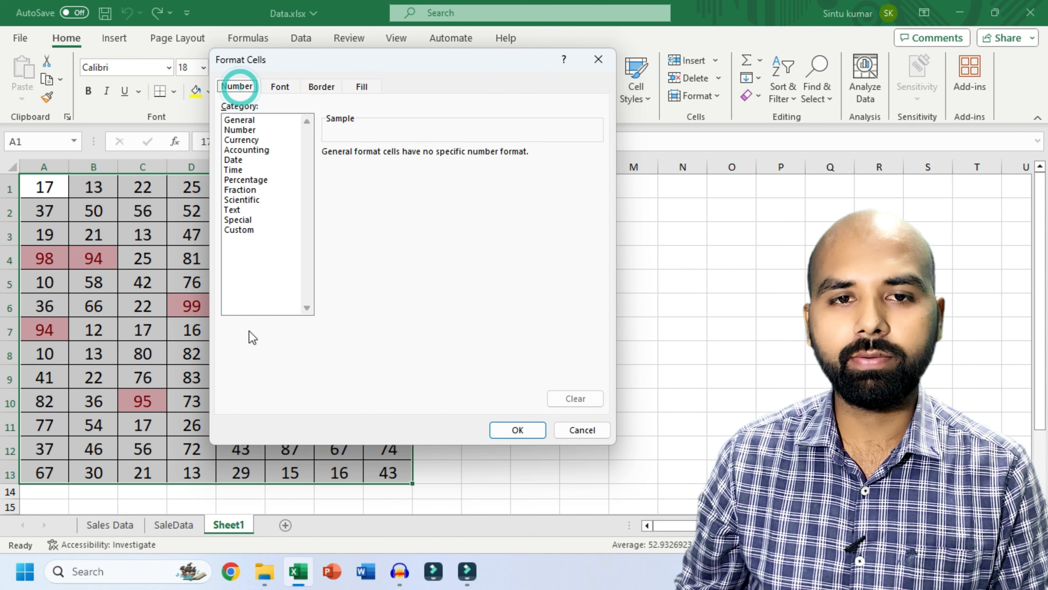
{"action": "left_click", "coordinate": [279, 88]}
{"action": "left_click", "coordinate": [321, 87]}
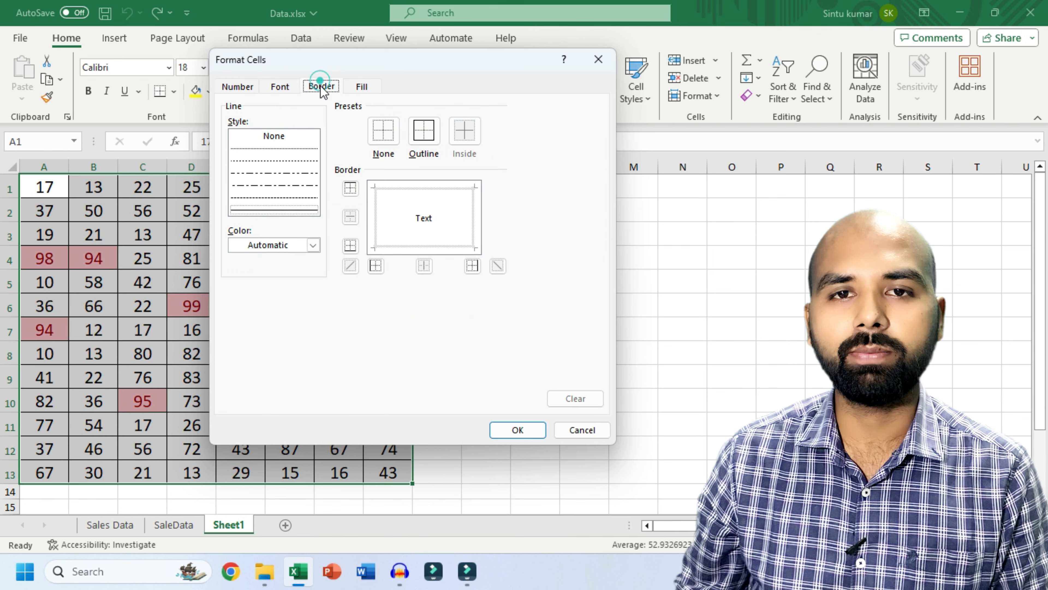
{"action": "left_click", "coordinate": [365, 87]}
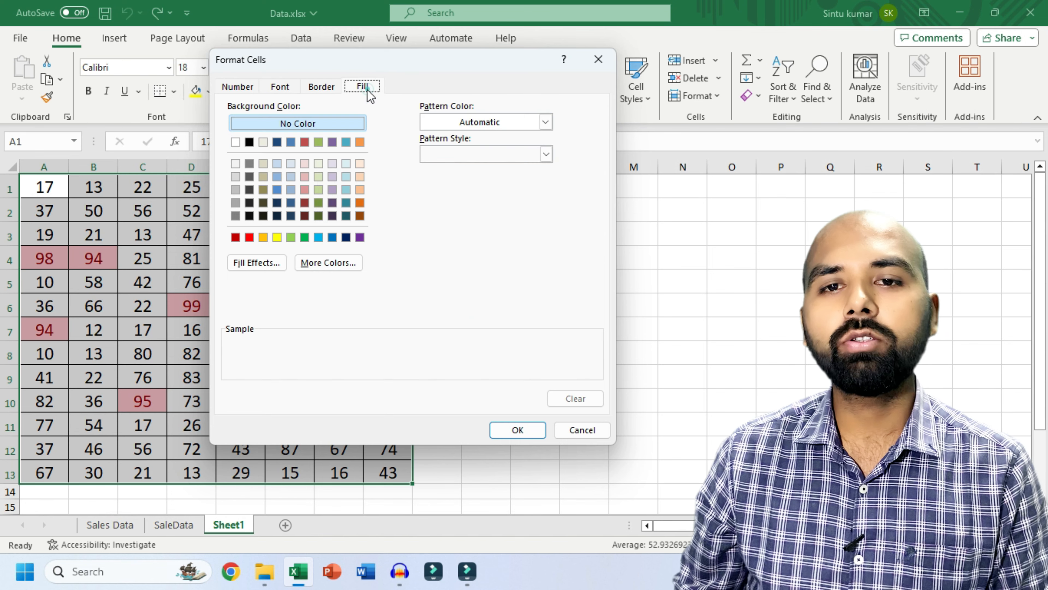
{"action": "left_click", "coordinate": [280, 86]}
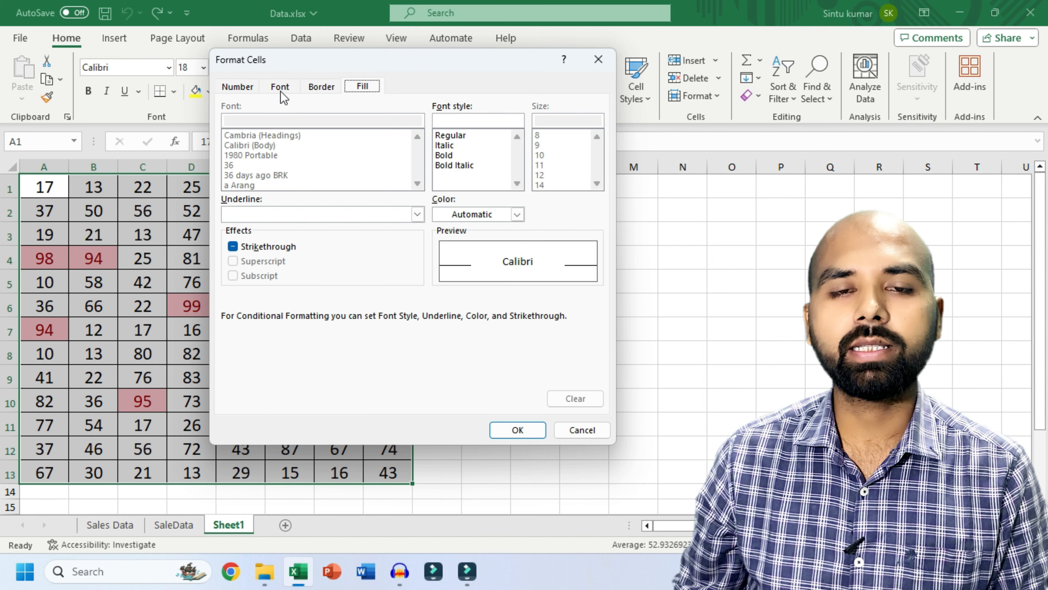
{"action": "left_click_drag", "start_coordinate": [327, 63], "coordinate": [573, 124]}
{"action": "left_click", "coordinate": [347, 117]}
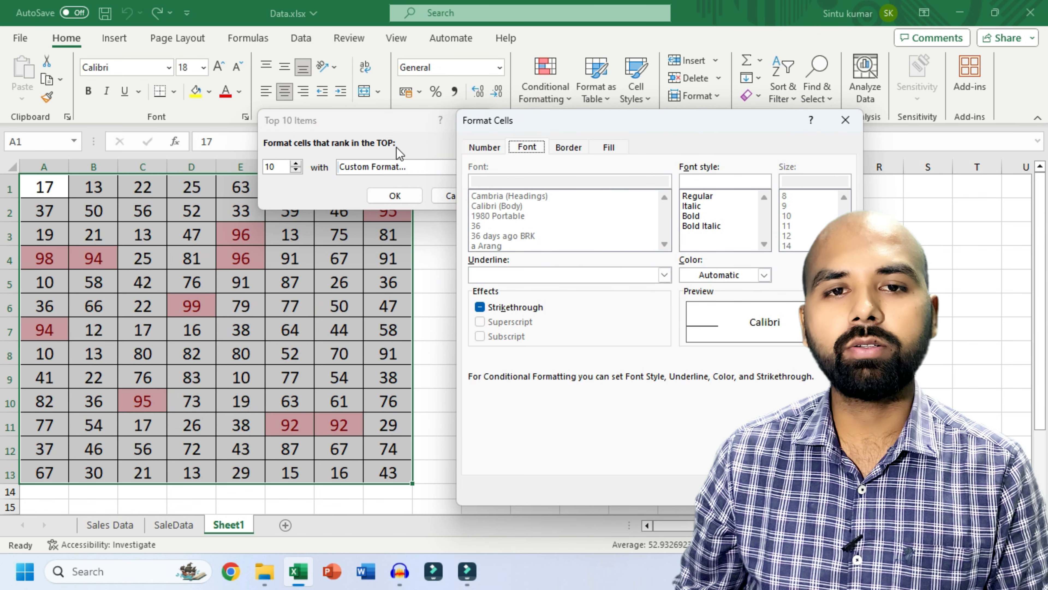
- Set the custom format to a bold italic red font on a grey fill and confirm it
{"action": "left_click_drag", "start_coordinate": [590, 124], "coordinate": [453, 95]}
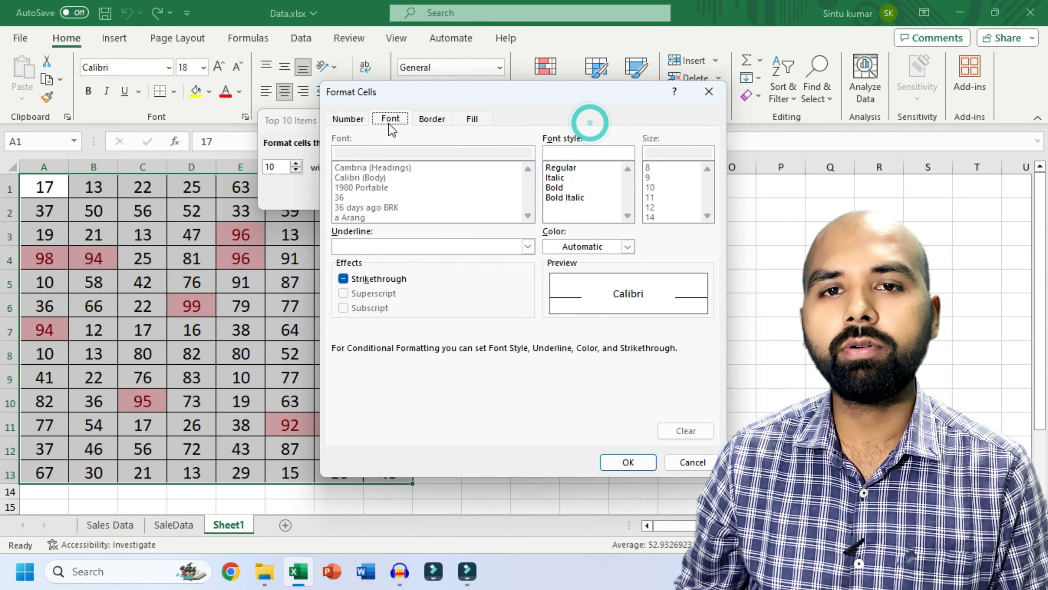
{"action": "left_click", "coordinate": [559, 198]}
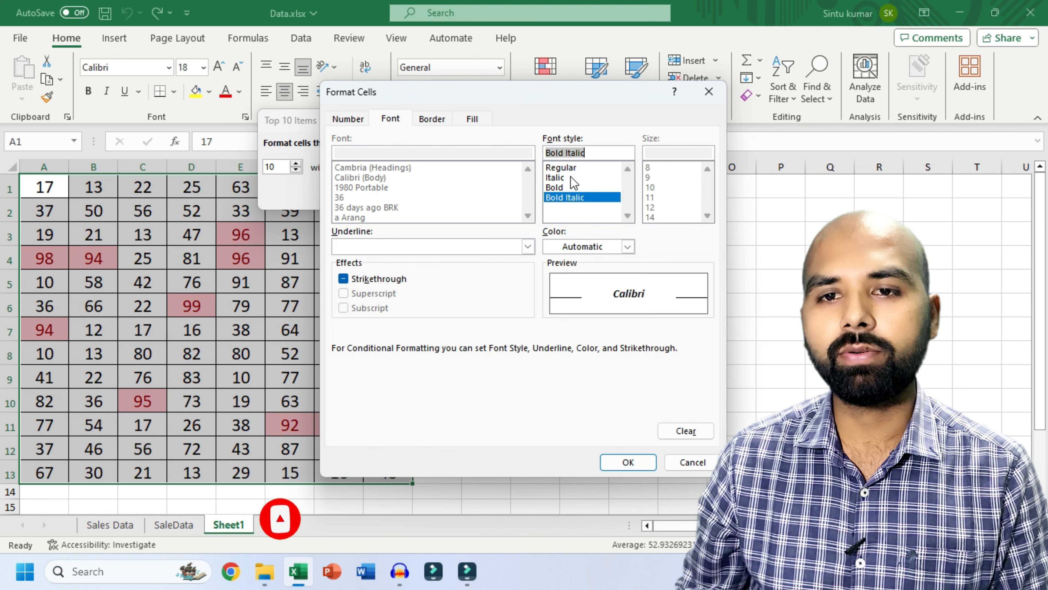
{"action": "left_click", "coordinate": [627, 246]}
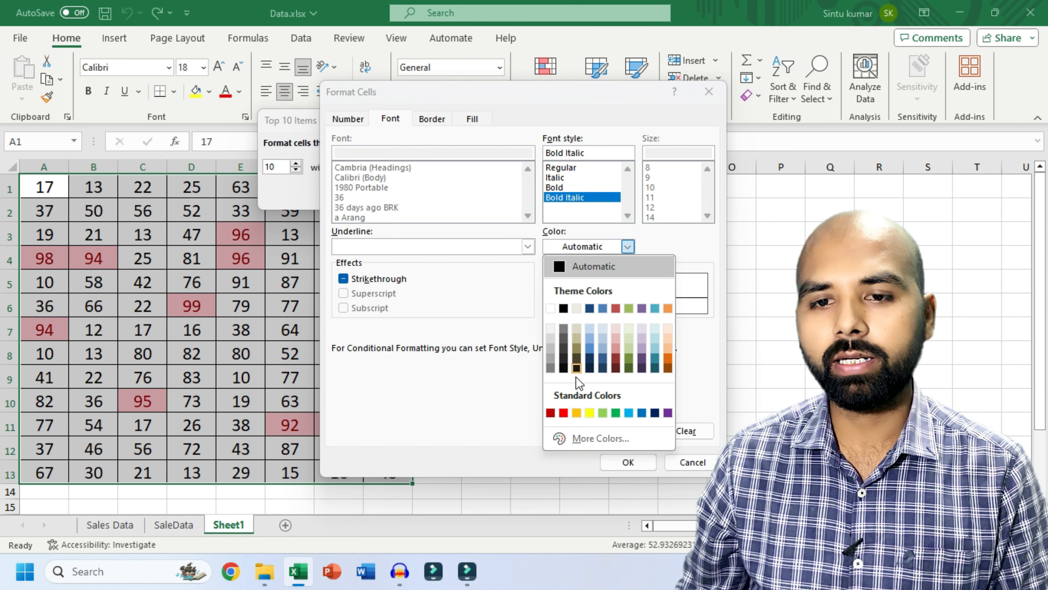
{"action": "left_click", "coordinate": [564, 412]}
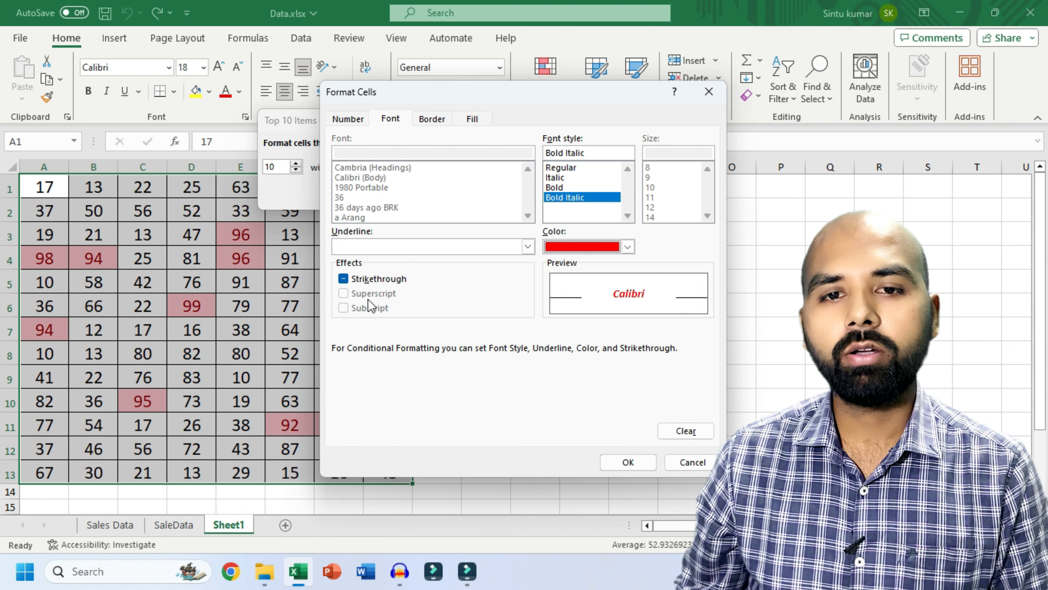
{"action": "left_click", "coordinate": [428, 121]}
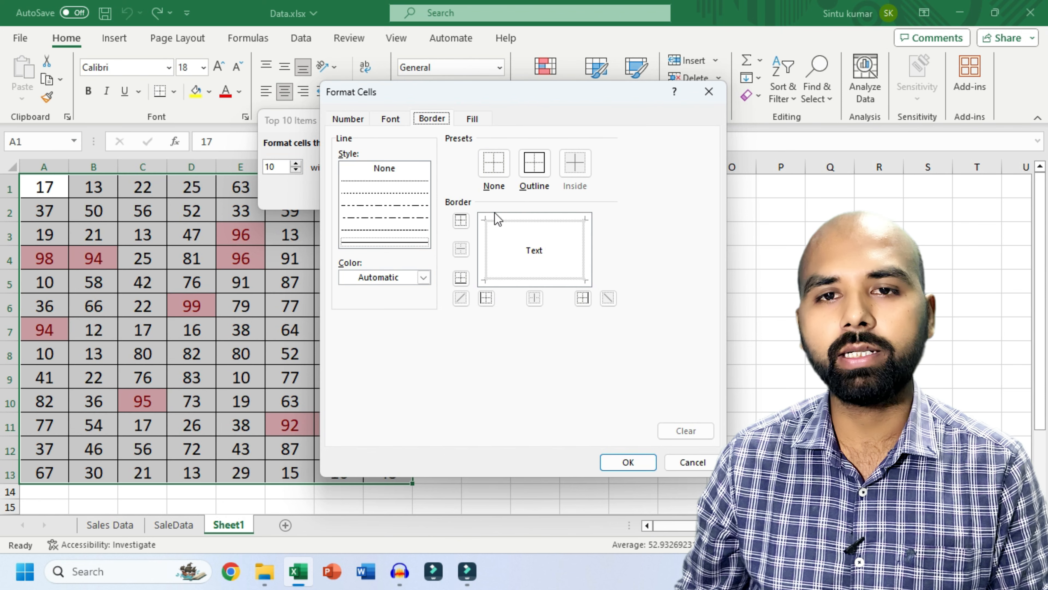
{"action": "left_click", "coordinate": [470, 120]}
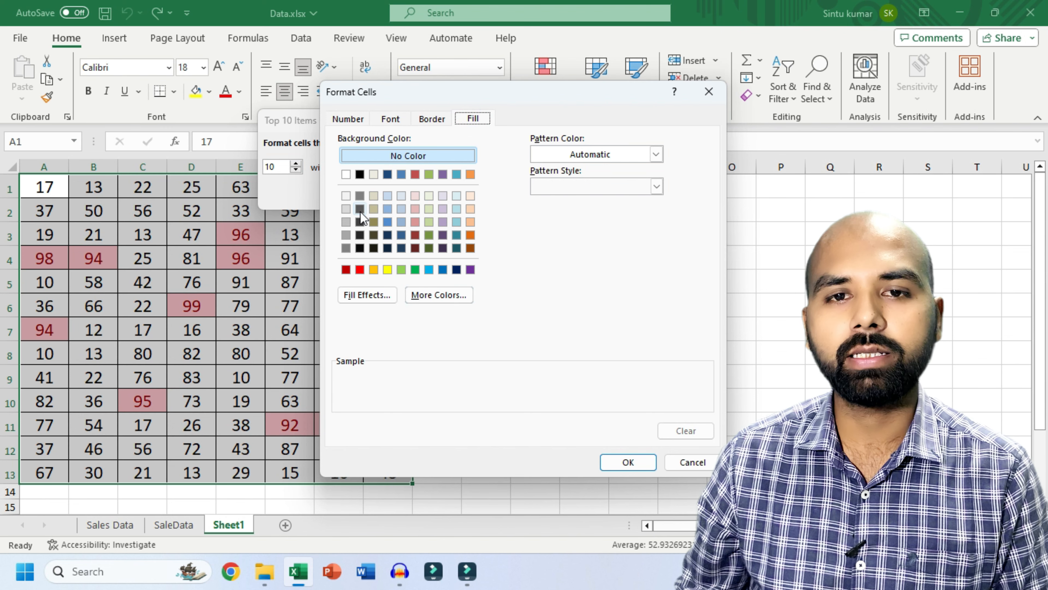
{"action": "left_click", "coordinate": [359, 195]}
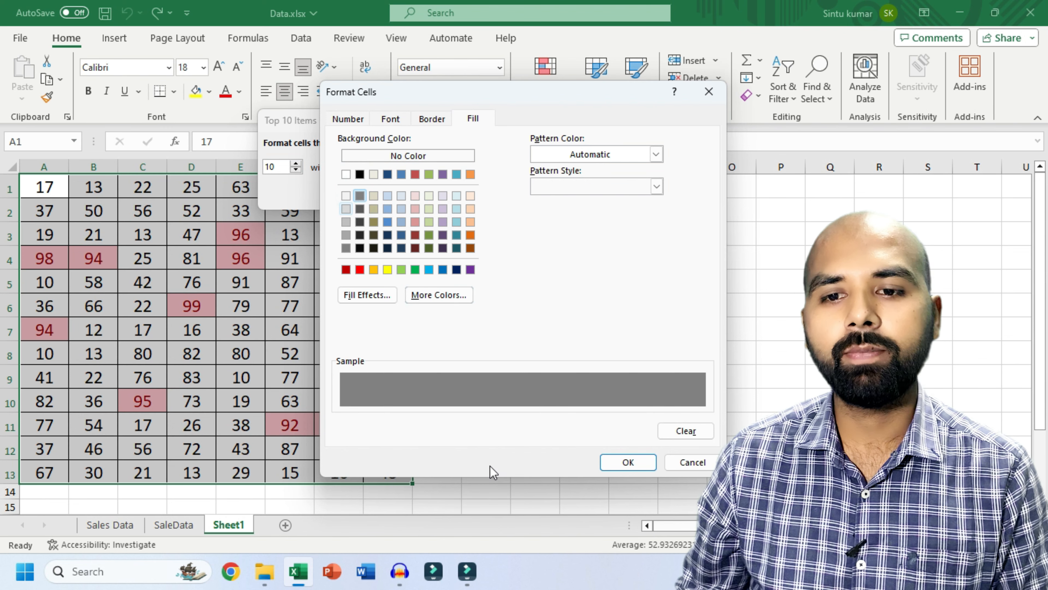
{"action": "left_click", "coordinate": [628, 462]}
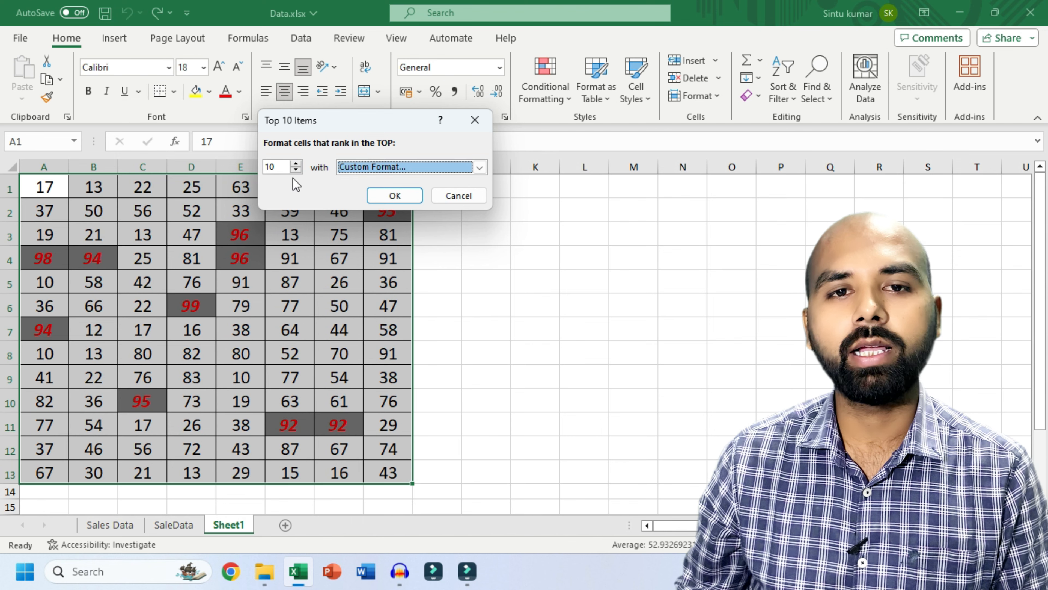
- Change the rule to highlight the top 20 items with the custom format and apply it
{"action": "double_click", "coordinate": [283, 166]}
{"action": "type", "text": "2"}
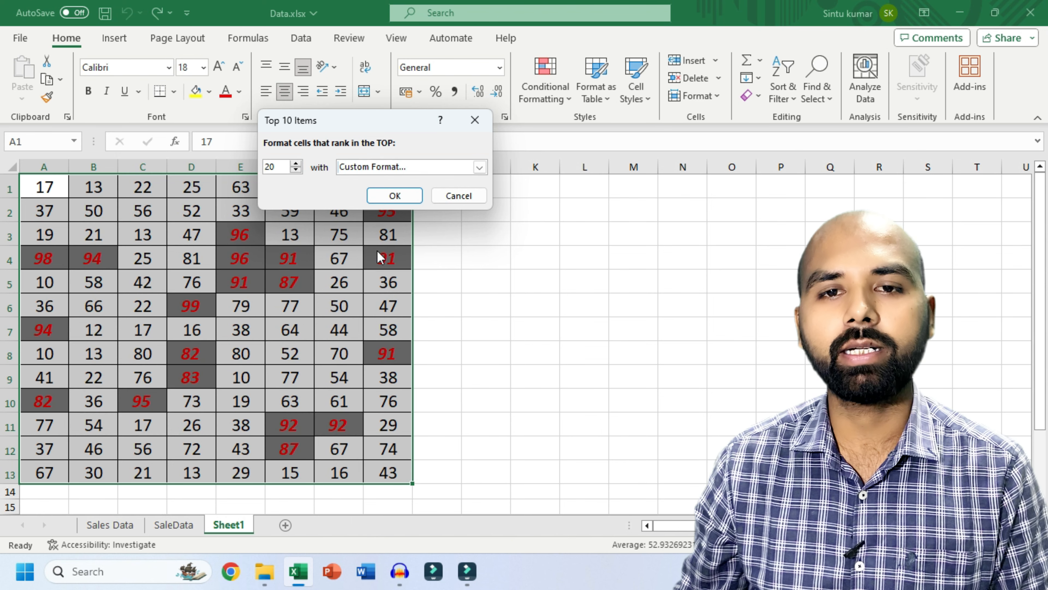
{"action": "left_click", "coordinate": [395, 195]}
{"action": "left_click", "coordinate": [545, 99]}
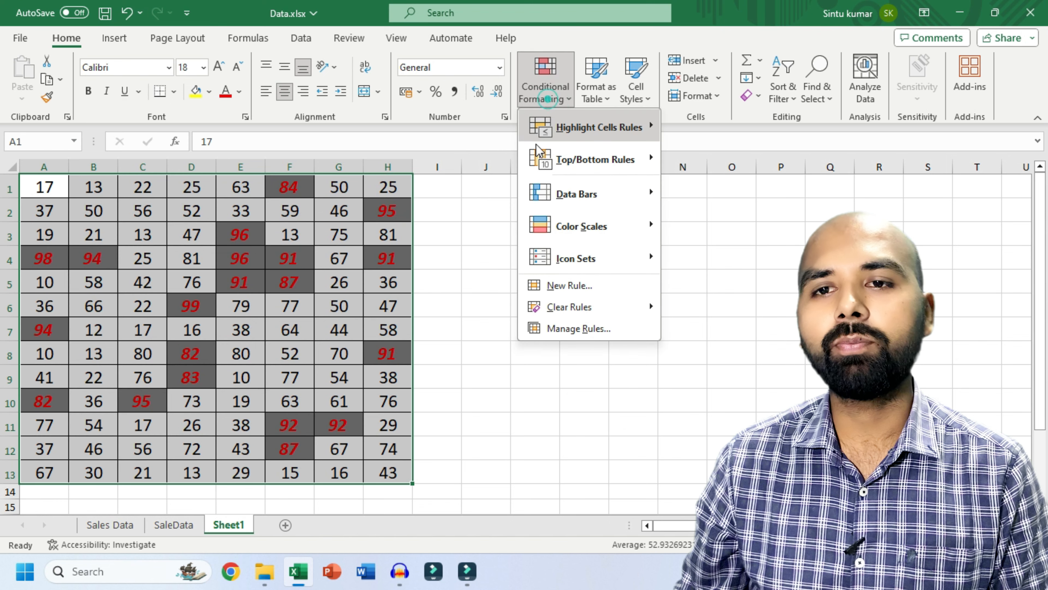
{"action": "mouse_move", "coordinate": [576, 158]}
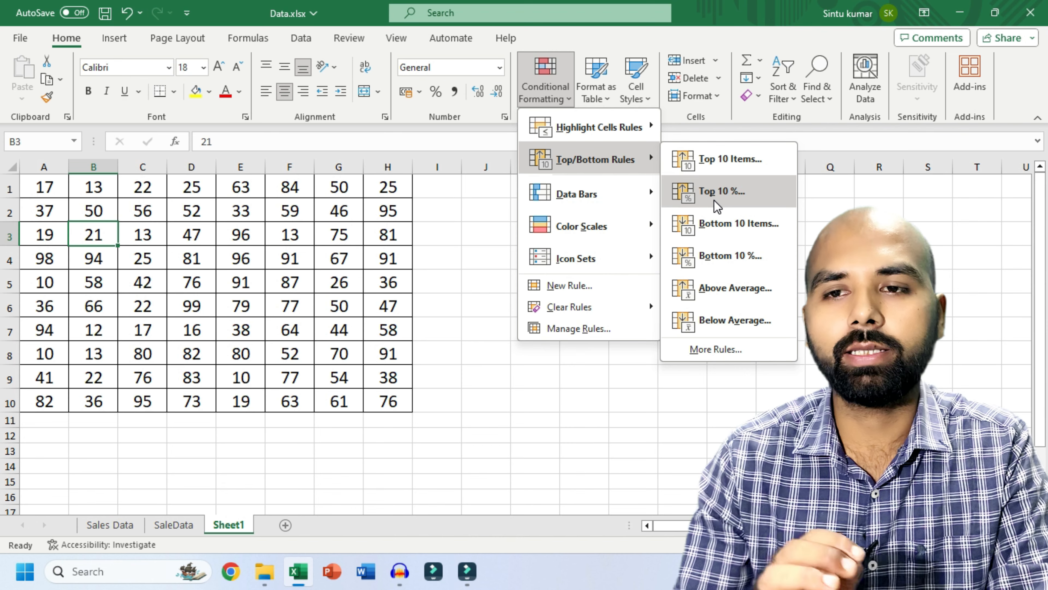
- Try selections A1:E2, C3:F8 and A1:B2, then select the full grid A1:H10
{"action": "left_click", "coordinate": [480, 225]}
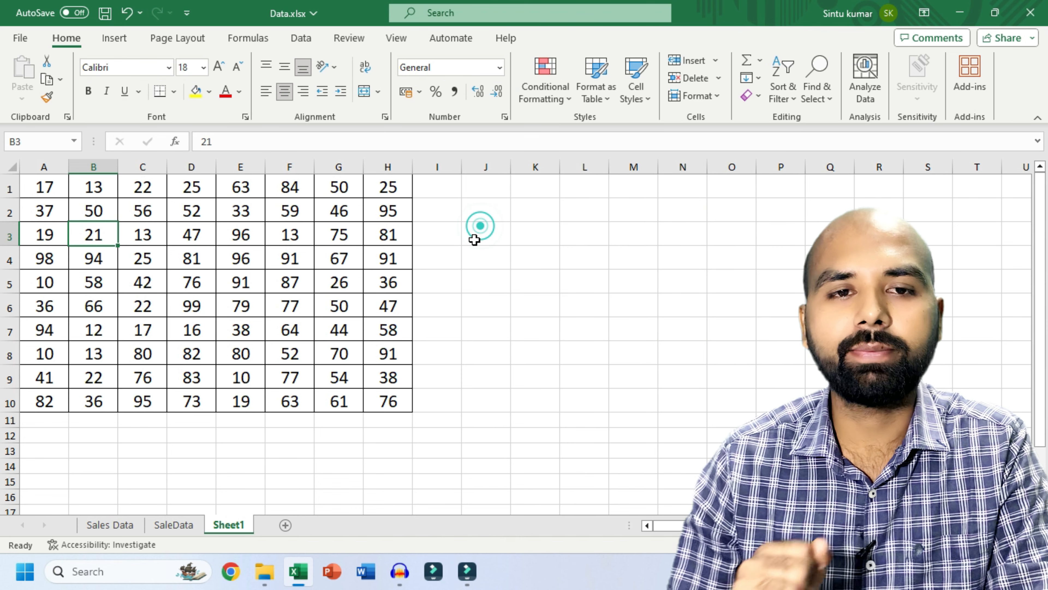
{"action": "left_click_drag", "start_coordinate": [40, 186], "coordinate": [388, 400]}
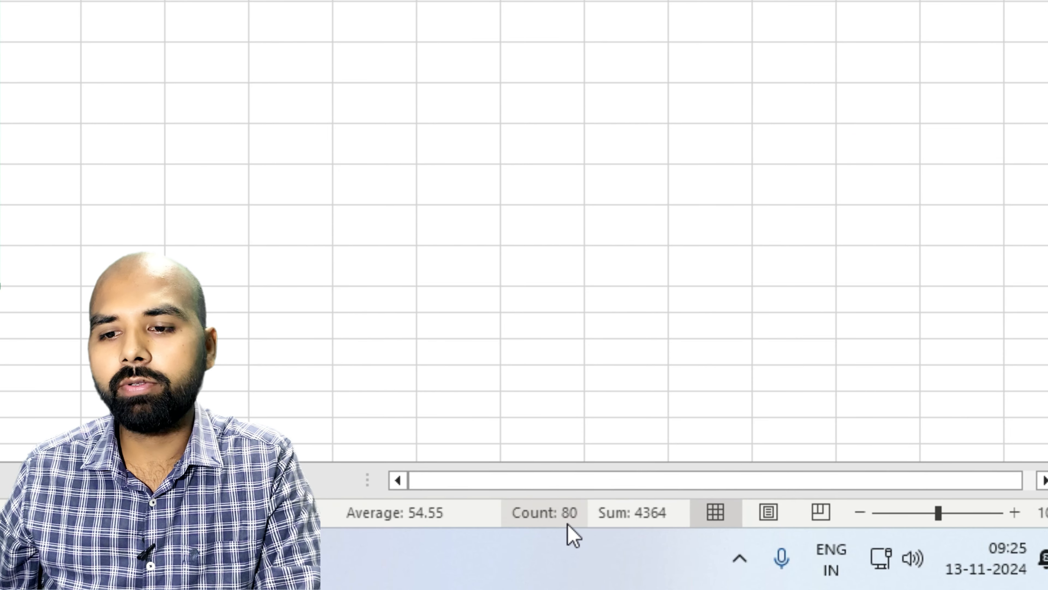
{"action": "left_click", "coordinate": [131, 234]}
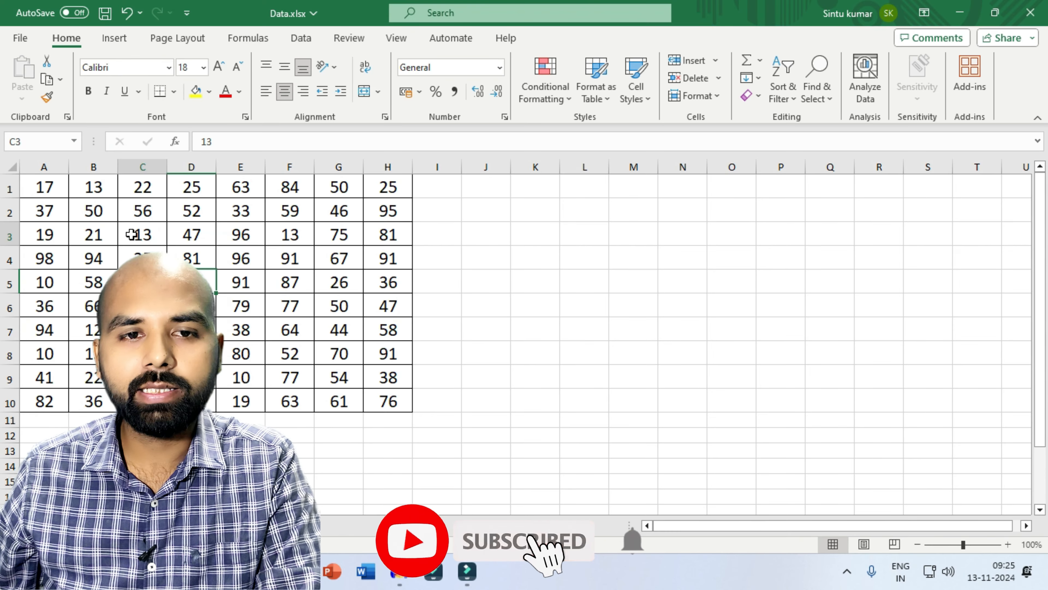
{"action": "left_click_drag", "start_coordinate": [131, 234], "coordinate": [293, 354]}
{"action": "left_click_drag", "start_coordinate": [53, 192], "coordinate": [345, 385]}
{"action": "left_click_drag", "start_coordinate": [378, 394], "coordinate": [378, 393]}
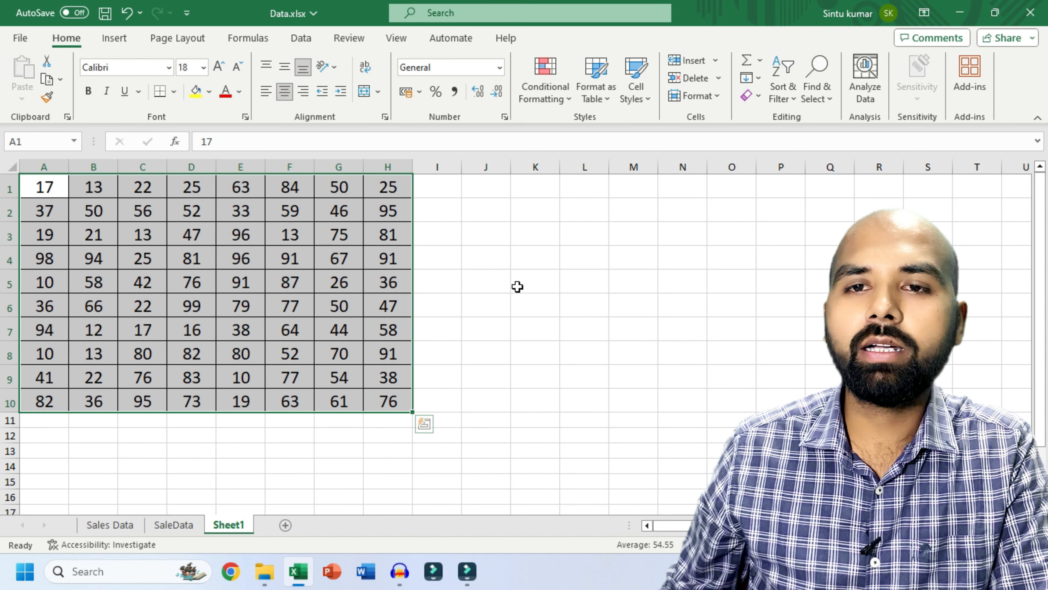
- Add a Top 10% rule set to 15%, highlighting the top 15% of values in light red
{"action": "left_click", "coordinate": [556, 90]}
{"action": "left_click", "coordinate": [567, 153]}
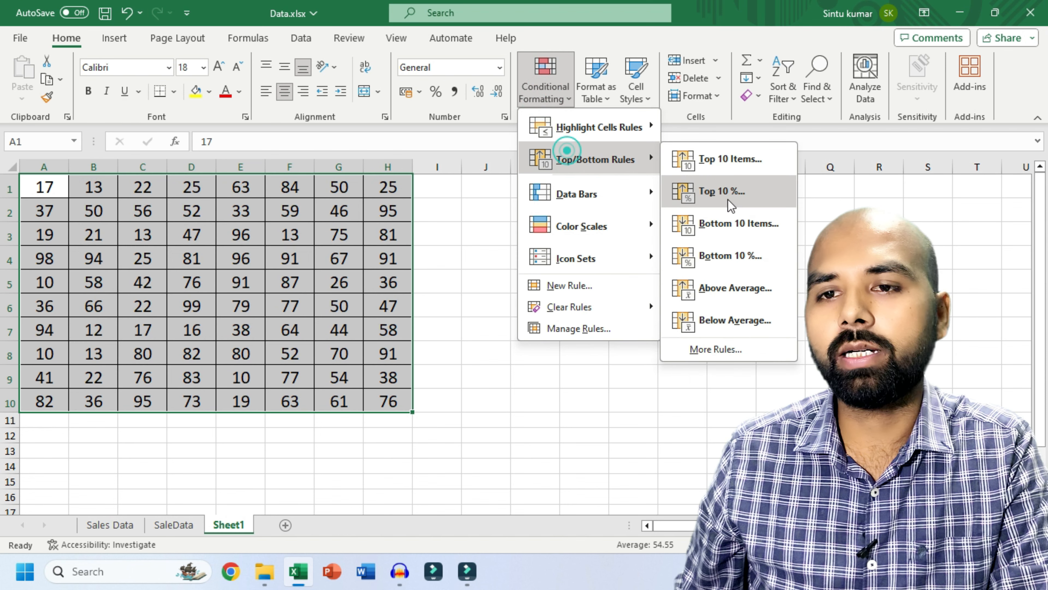
{"action": "left_click", "coordinate": [728, 199]}
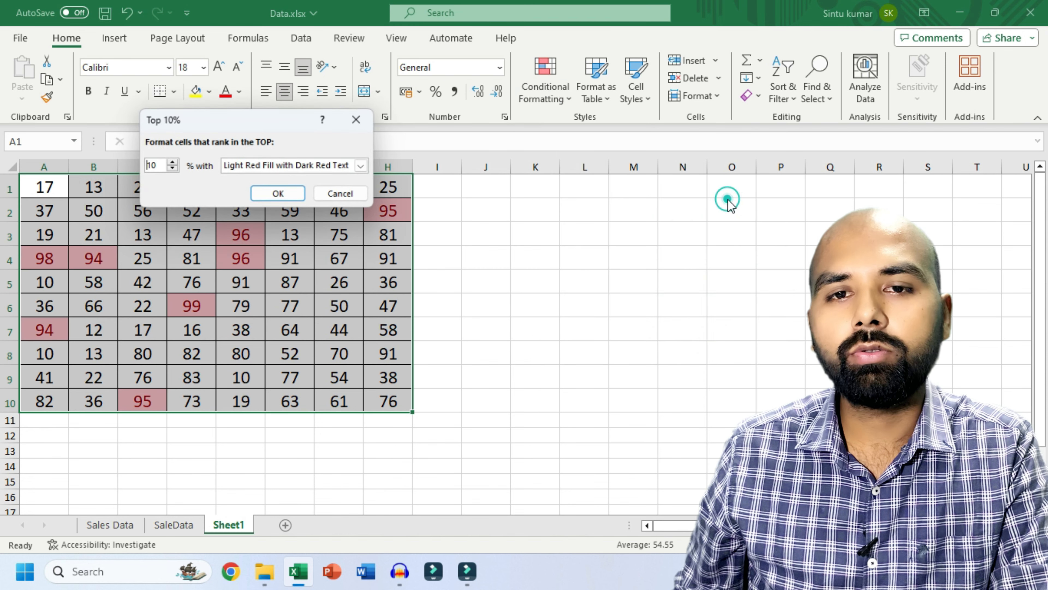
{"action": "left_click_drag", "start_coordinate": [252, 124], "coordinate": [347, 134]}
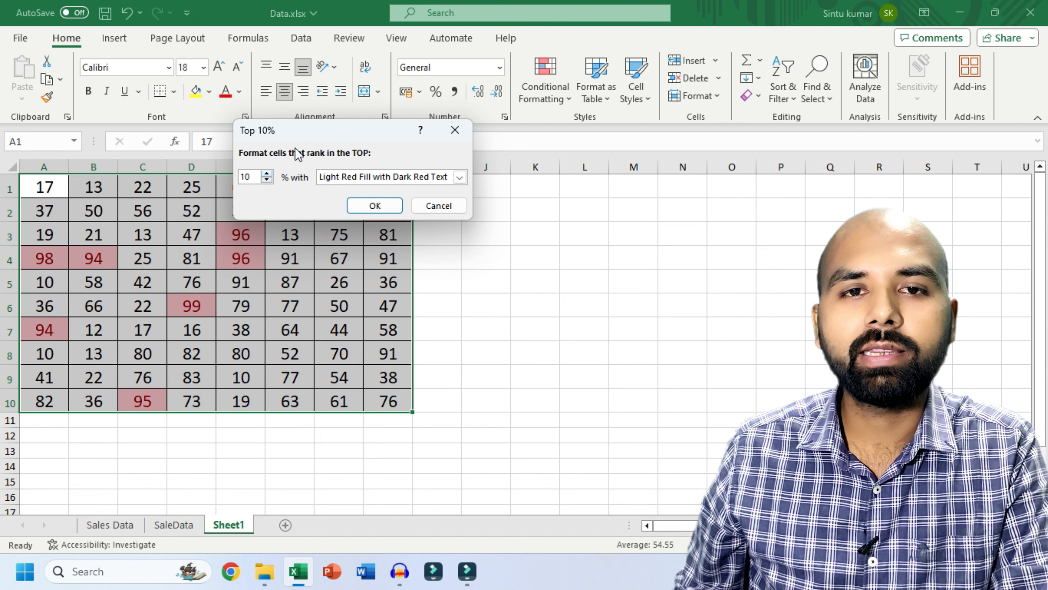
{"action": "left_click_drag", "start_coordinate": [310, 138], "coordinate": [535, 111]}
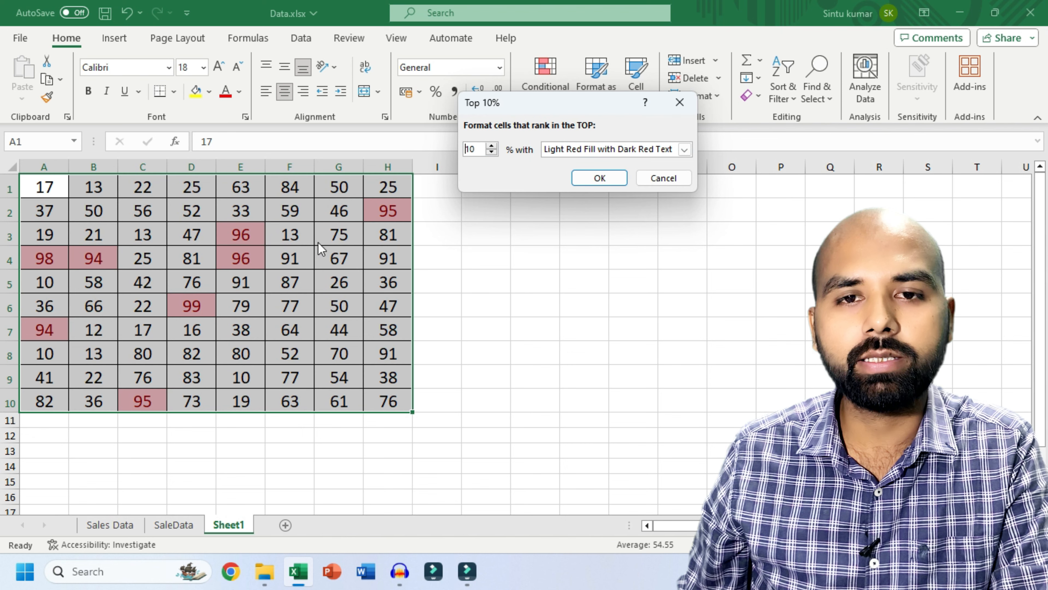
{"action": "double_click", "coordinate": [481, 148]}
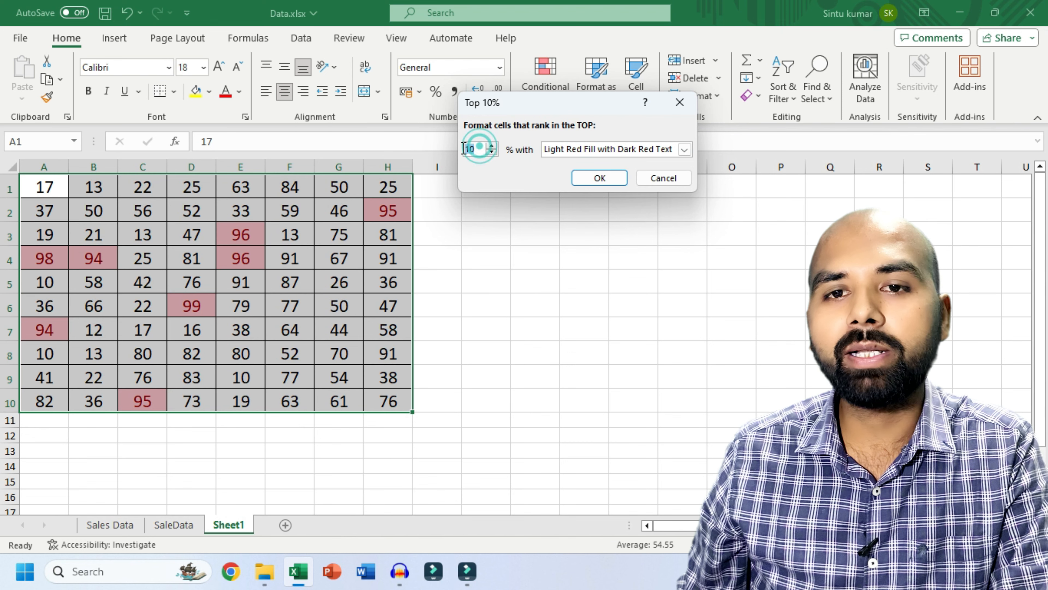
{"action": "type", "text": "15"}
{"action": "key", "text": "Return"}
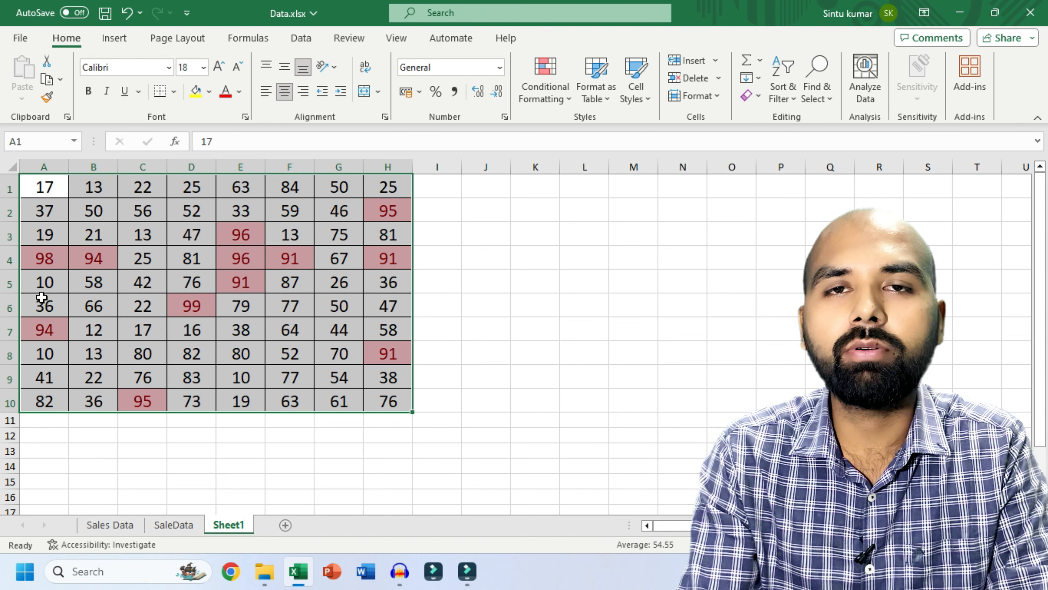
- Clear the conditional formatting rules from the selected cells
{"action": "left_click", "coordinate": [545, 83]}
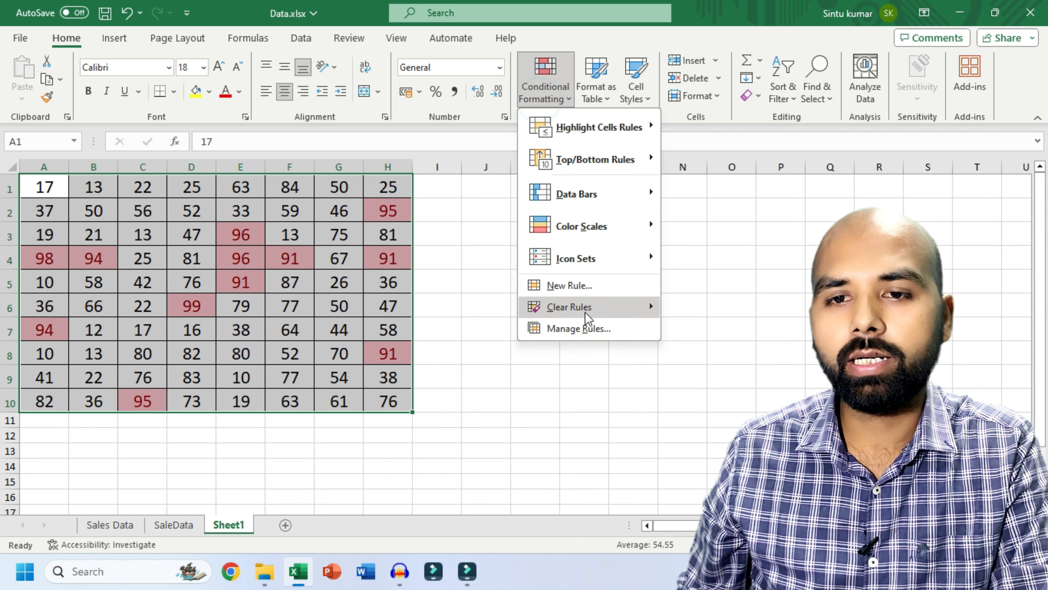
{"action": "mouse_move", "coordinate": [585, 306]}
{"action": "left_click", "coordinate": [706, 310]}
{"action": "left_click", "coordinate": [545, 83]}
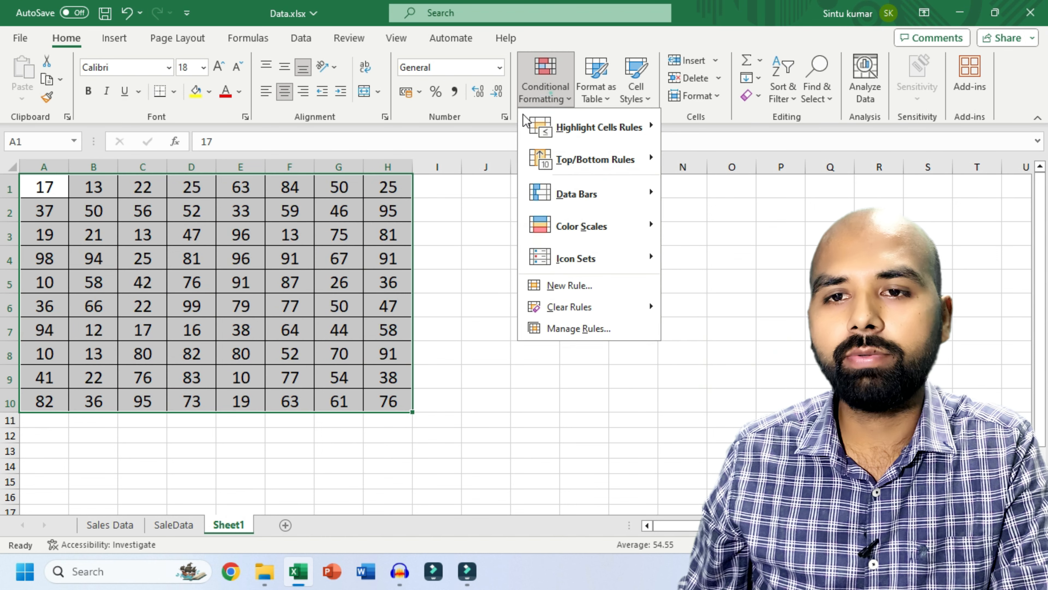
{"action": "left_click", "coordinate": [610, 159]}
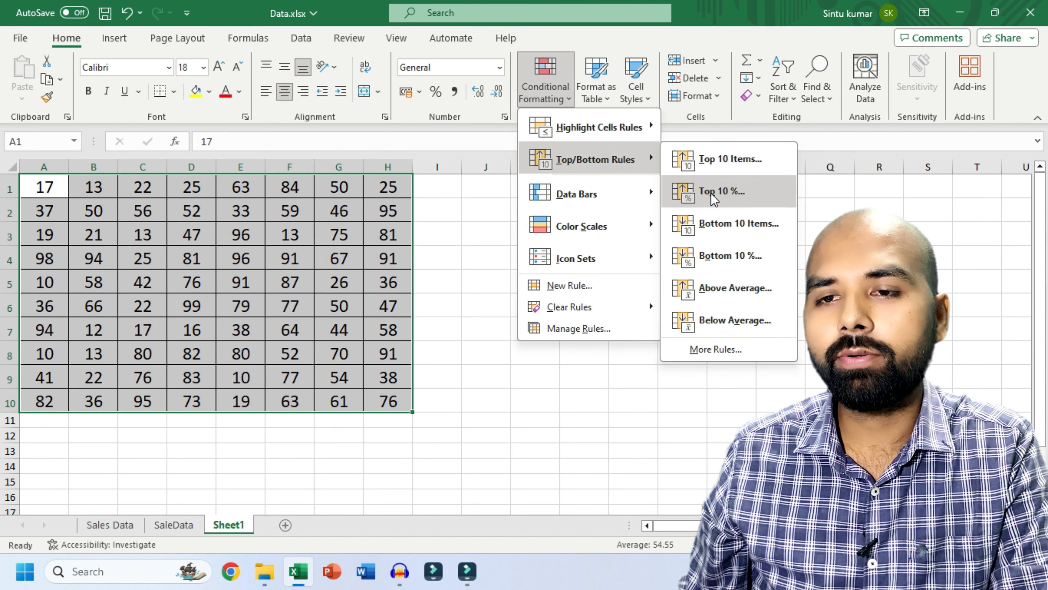
{"action": "left_click", "coordinate": [711, 193]}
{"action": "left_click_drag", "start_coordinate": [480, 149], "coordinate": [462, 151]}
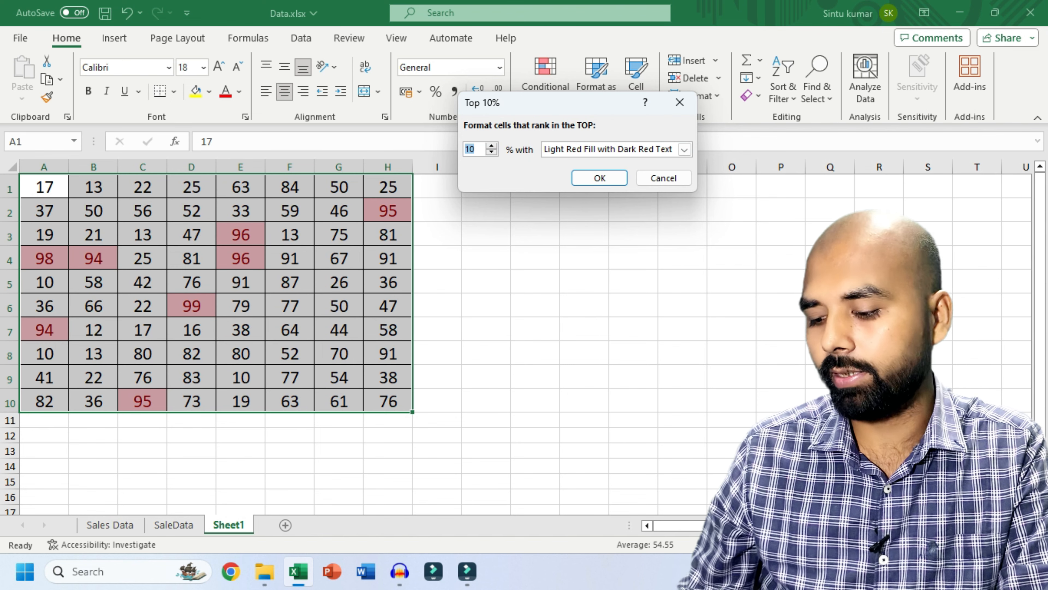
{"action": "type", "text": "2"}
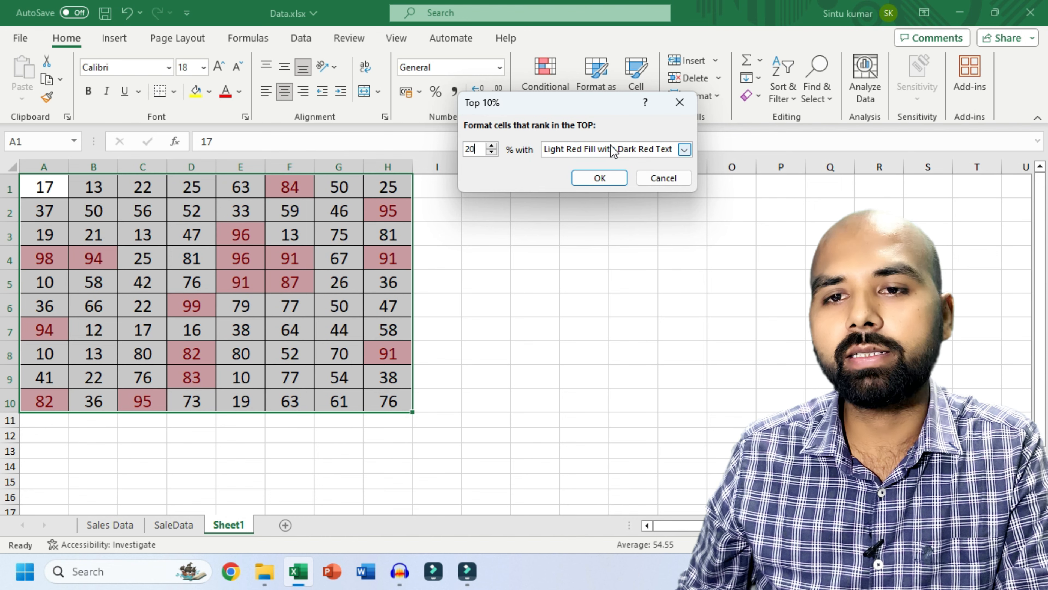
{"action": "left_click", "coordinate": [684, 149]}
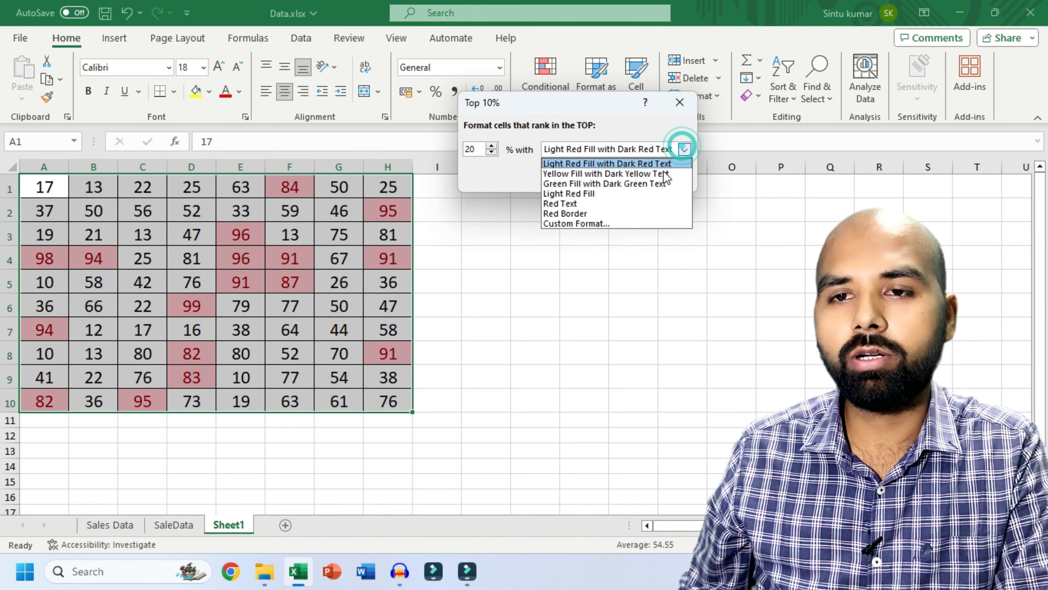
{"action": "left_click", "coordinate": [688, 149]}
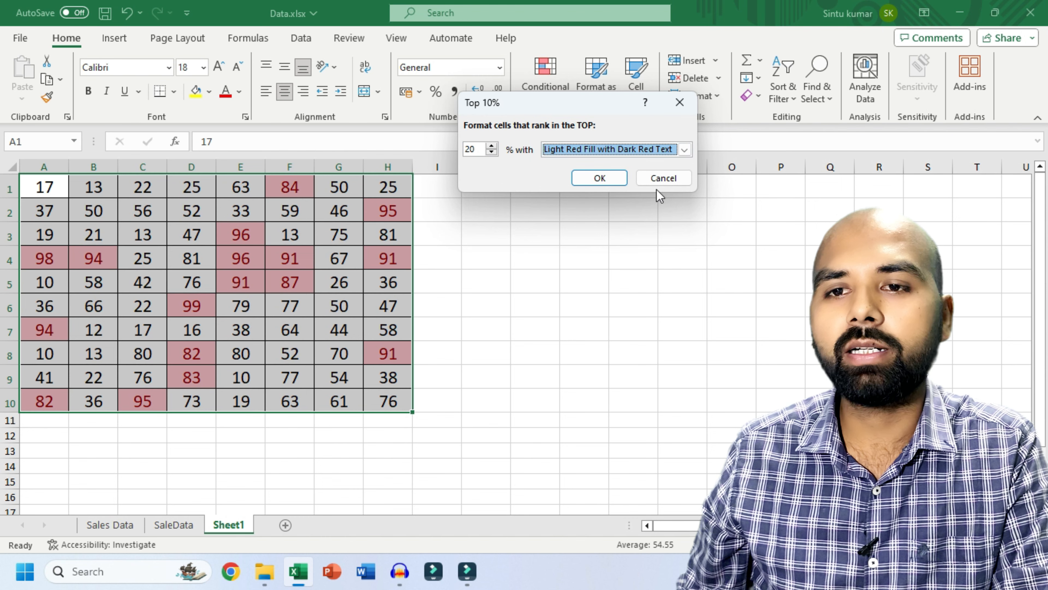
{"action": "left_click", "coordinate": [667, 177]}
{"action": "left_click", "coordinate": [537, 93]}
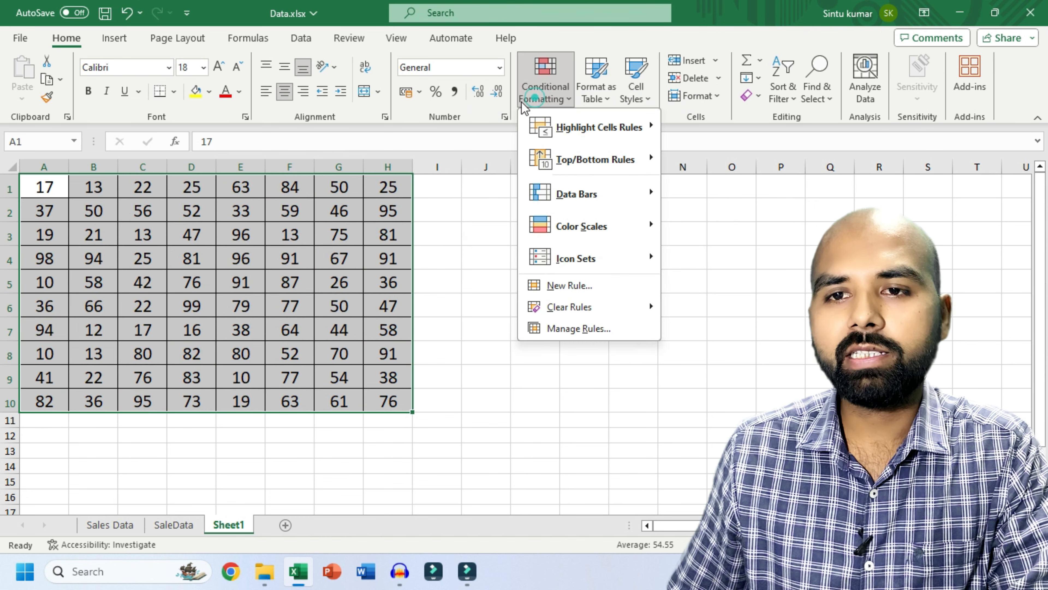
{"action": "mouse_move", "coordinate": [612, 153]}
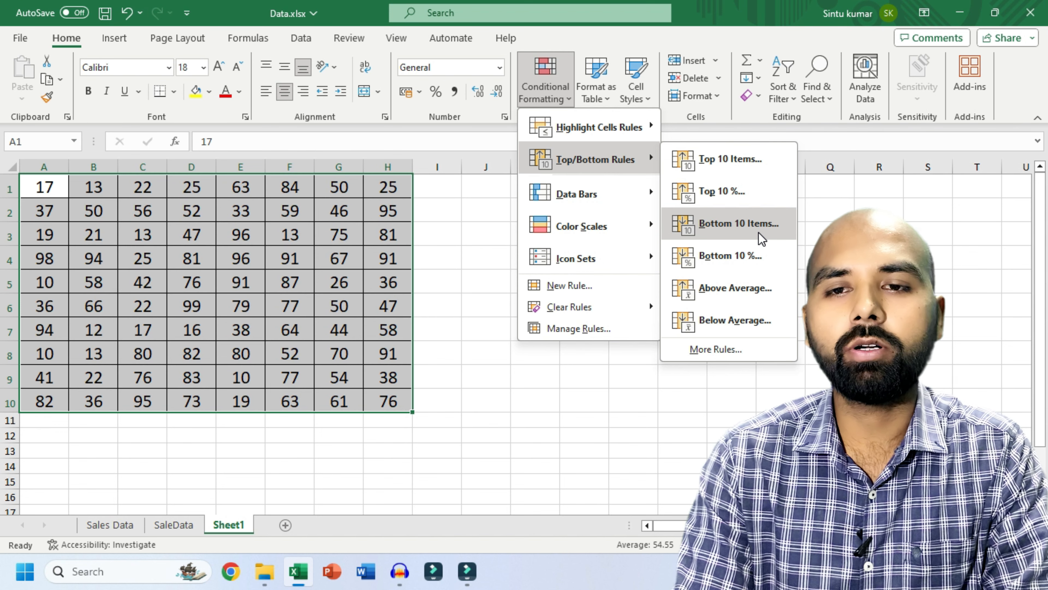
{"action": "left_click", "coordinate": [485, 384]}
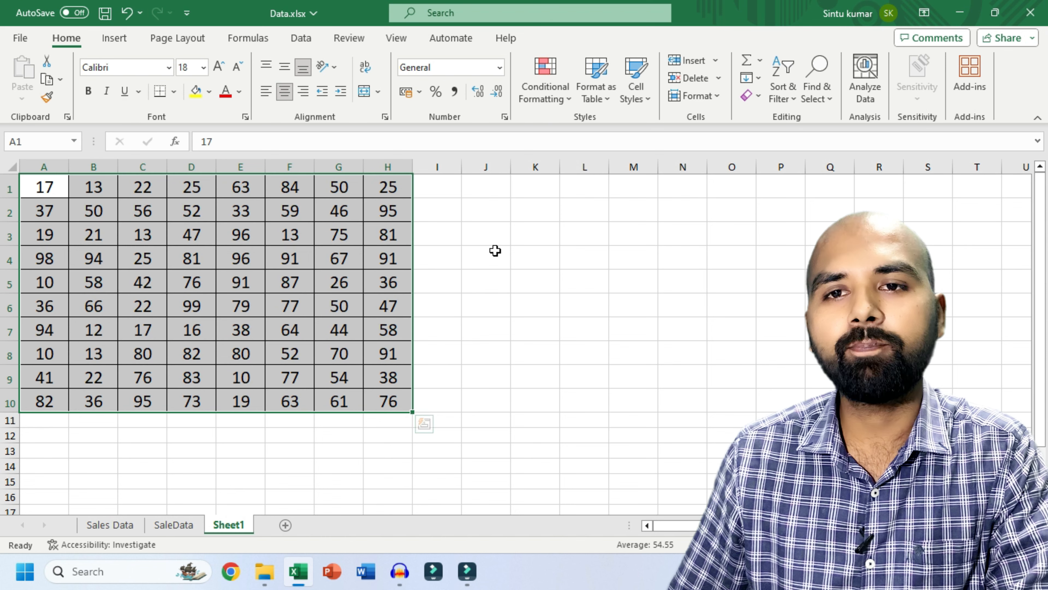
{"action": "left_click", "coordinate": [549, 103]}
{"action": "mouse_move", "coordinate": [551, 160]}
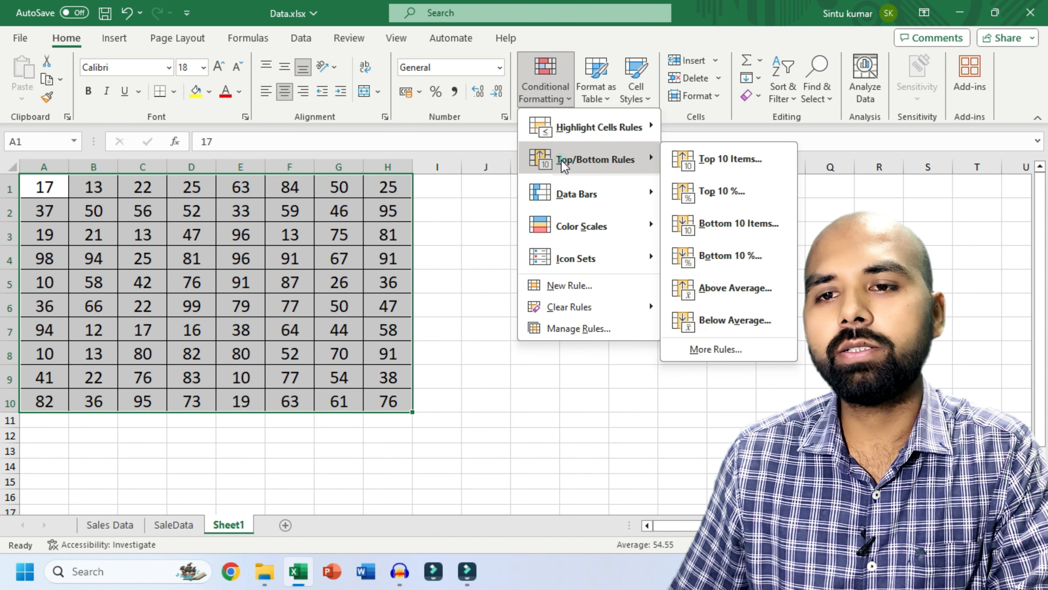
{"action": "left_click", "coordinate": [727, 225]}
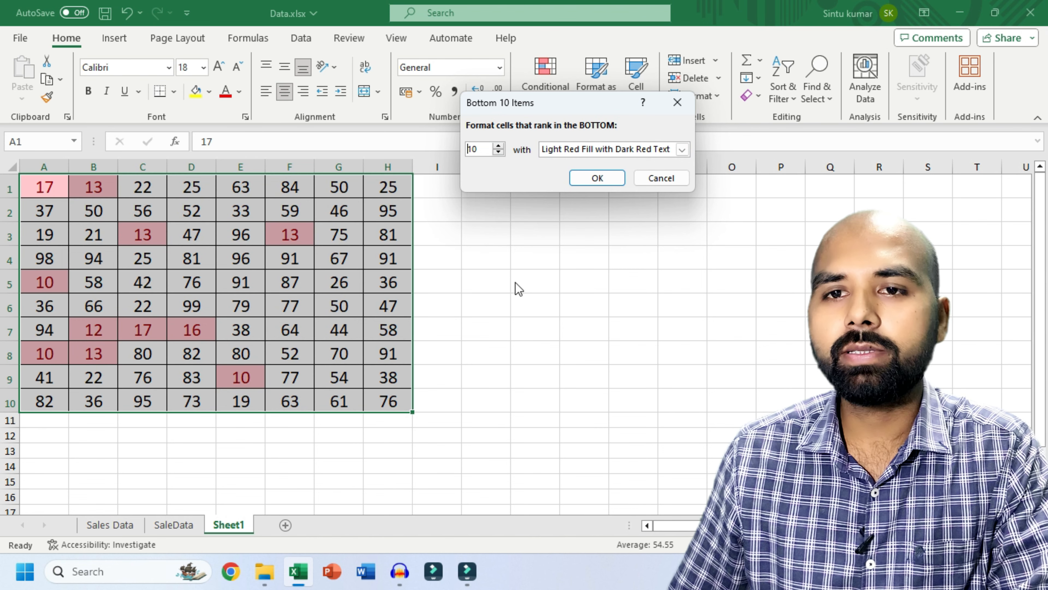
{"action": "left_click", "coordinate": [682, 149]}
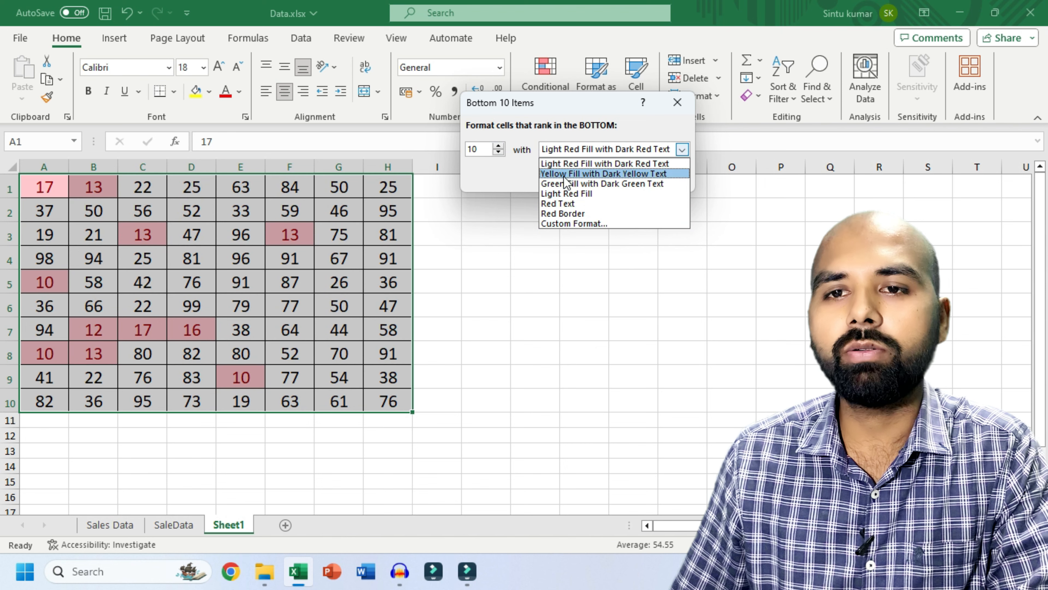
{"action": "left_click", "coordinate": [517, 175]}
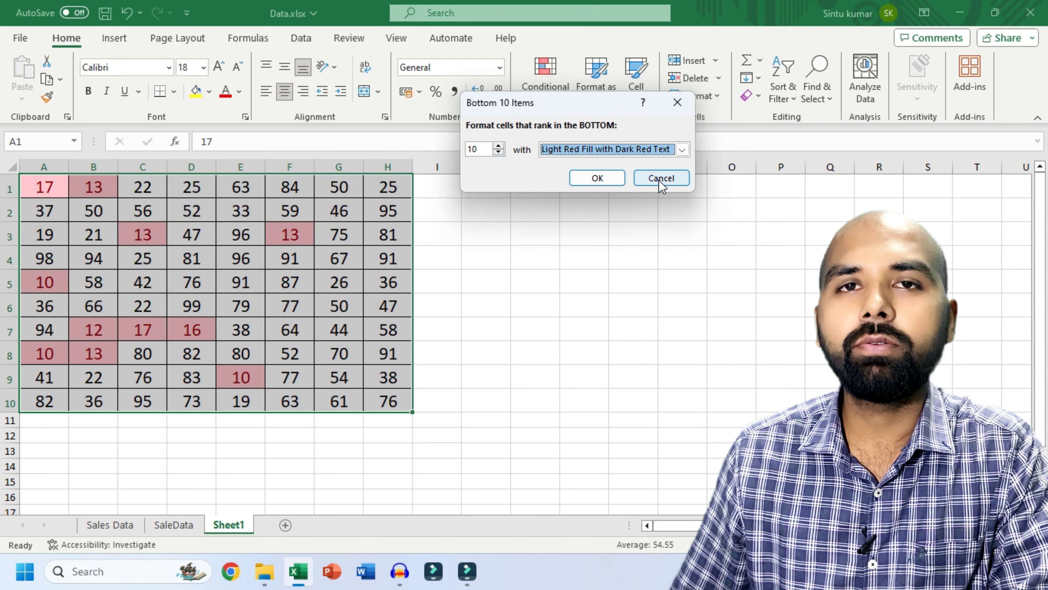
{"action": "left_click", "coordinate": [657, 180]}
{"action": "left_click", "coordinate": [545, 99]}
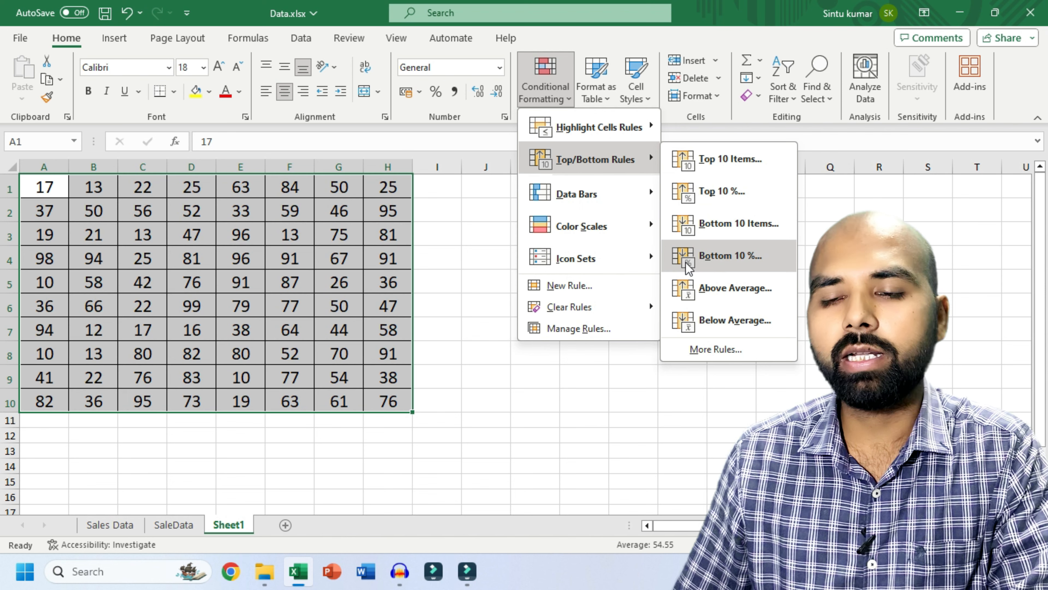
{"action": "left_click", "coordinate": [739, 258]}
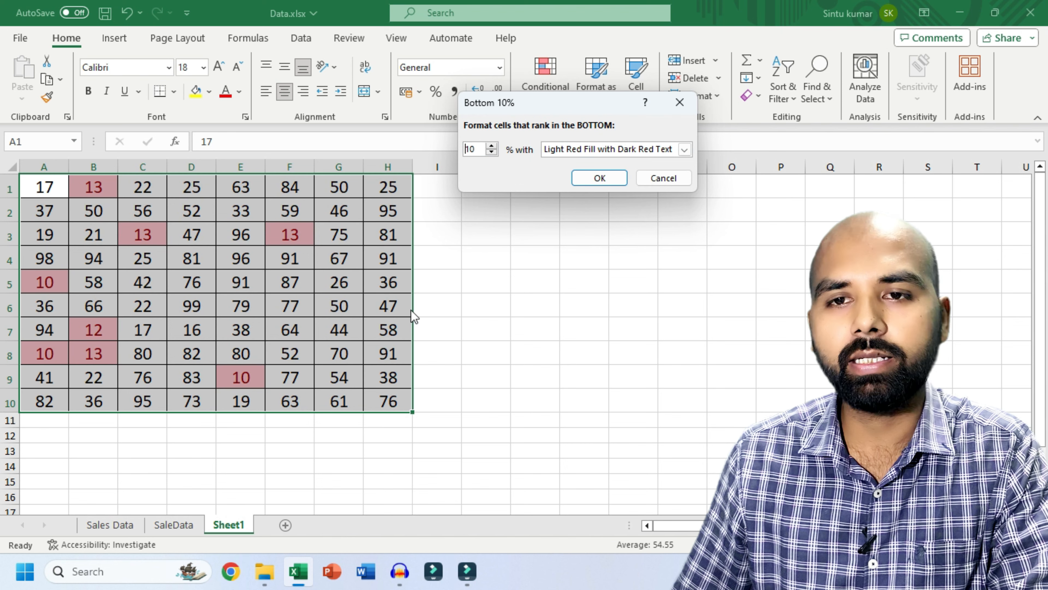
{"action": "left_click", "coordinate": [684, 149]}
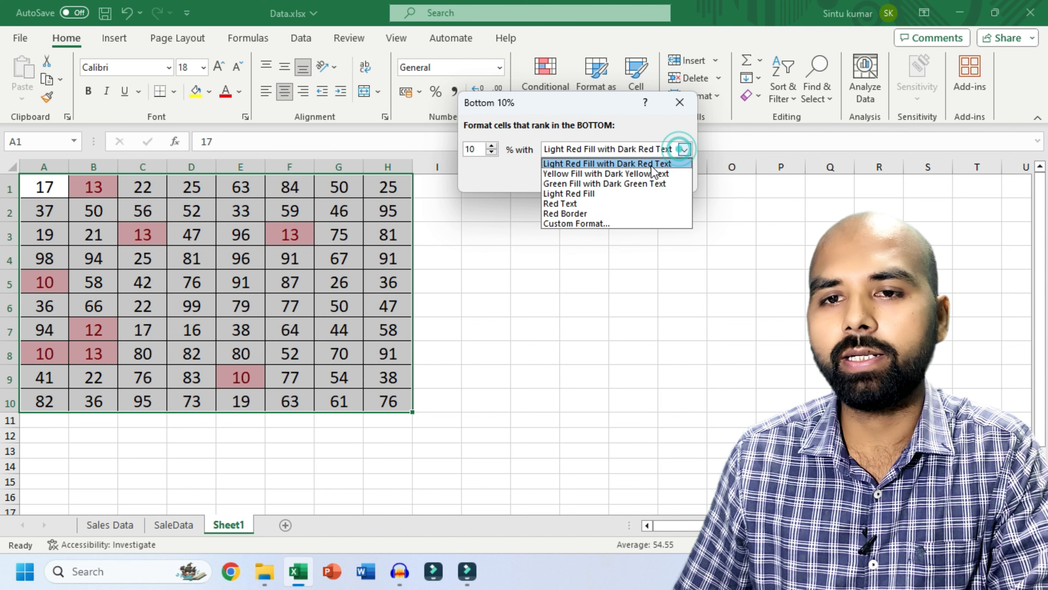
{"action": "left_click", "coordinate": [565, 194]}
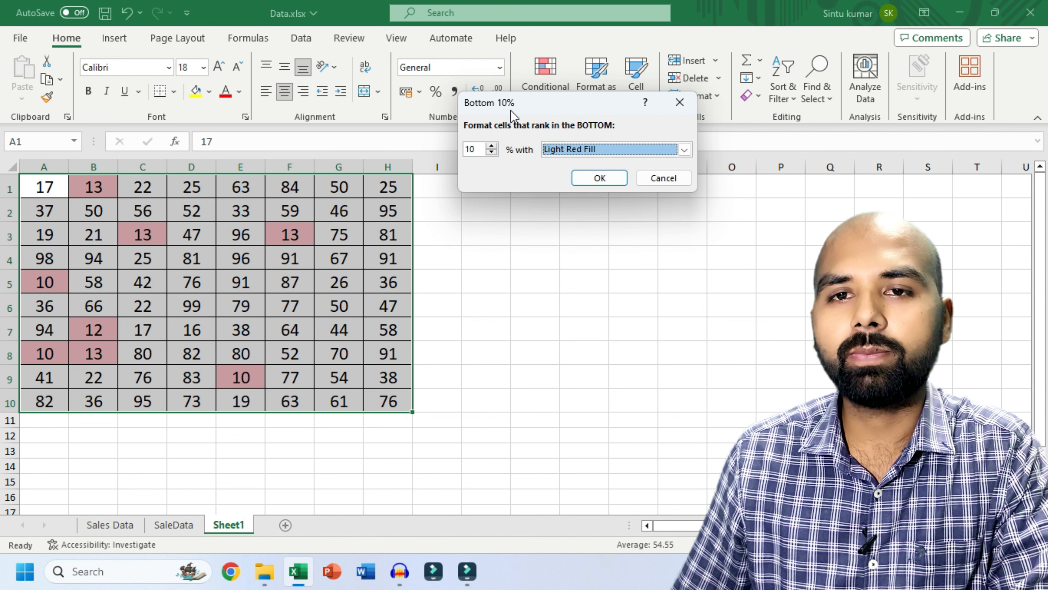
{"action": "left_click", "coordinate": [656, 181]}
{"action": "left_click", "coordinate": [553, 102]}
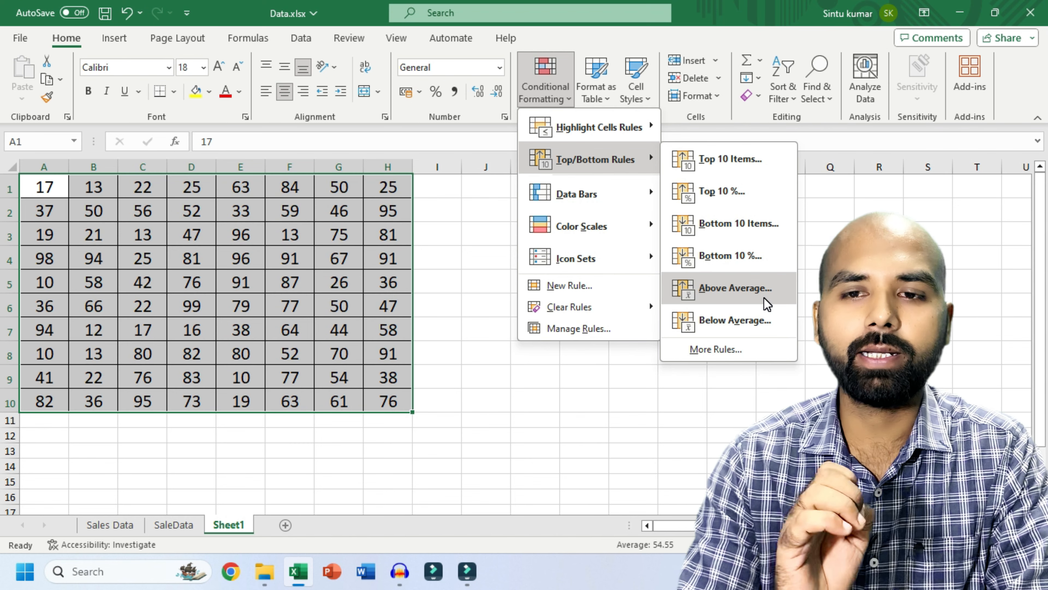
{"action": "left_click", "coordinate": [535, 329]}
{"action": "left_click_drag", "start_coordinate": [388, 187], "coordinate": [490, 282]}
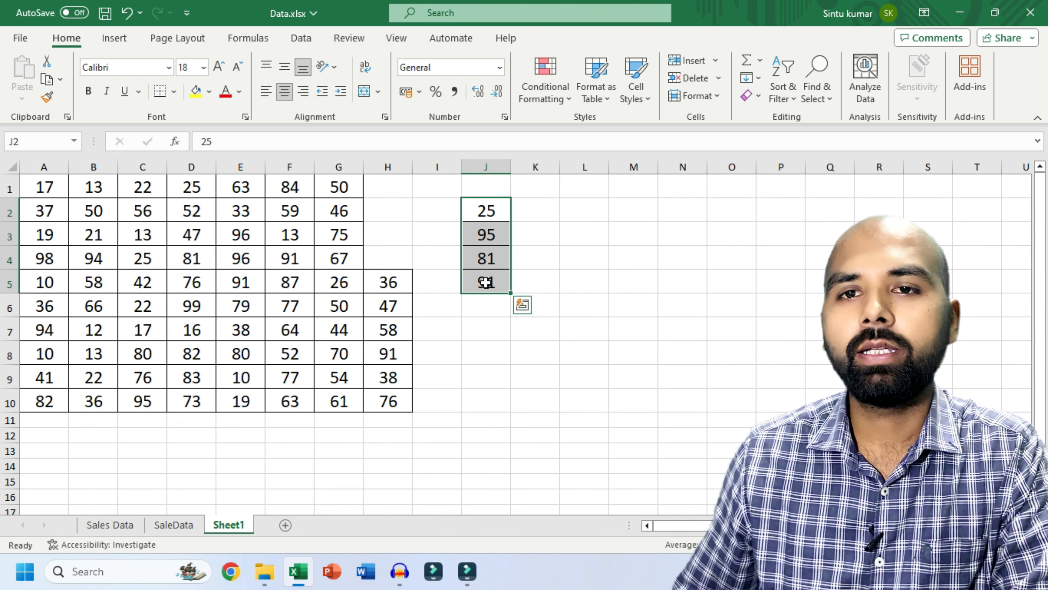
{"action": "left_click", "coordinate": [546, 104]}
{"action": "mouse_move", "coordinate": [594, 161]}
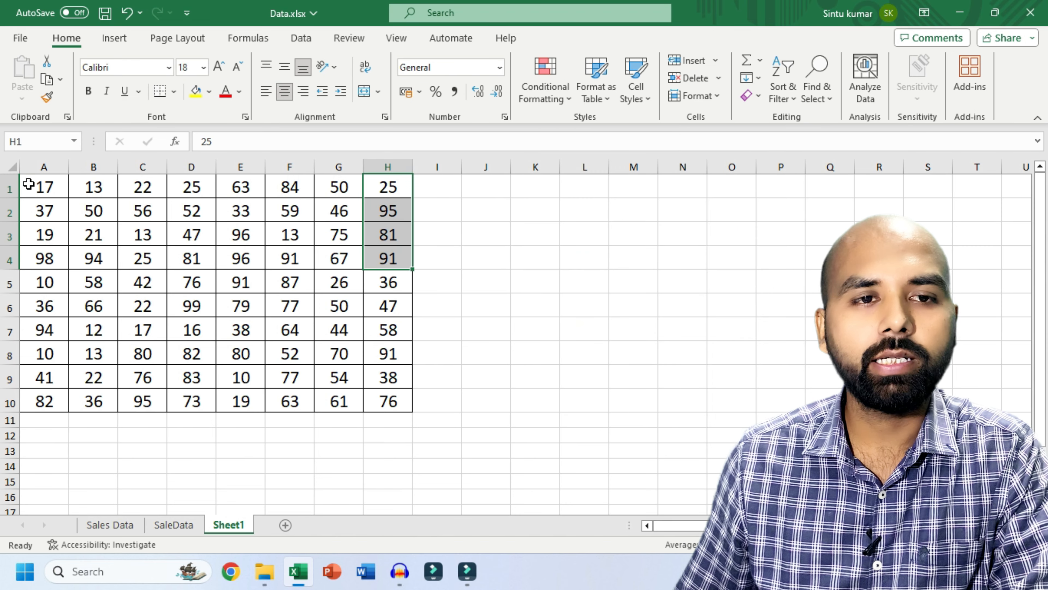
{"action": "left_click_drag", "start_coordinate": [29, 186], "coordinate": [385, 400]}
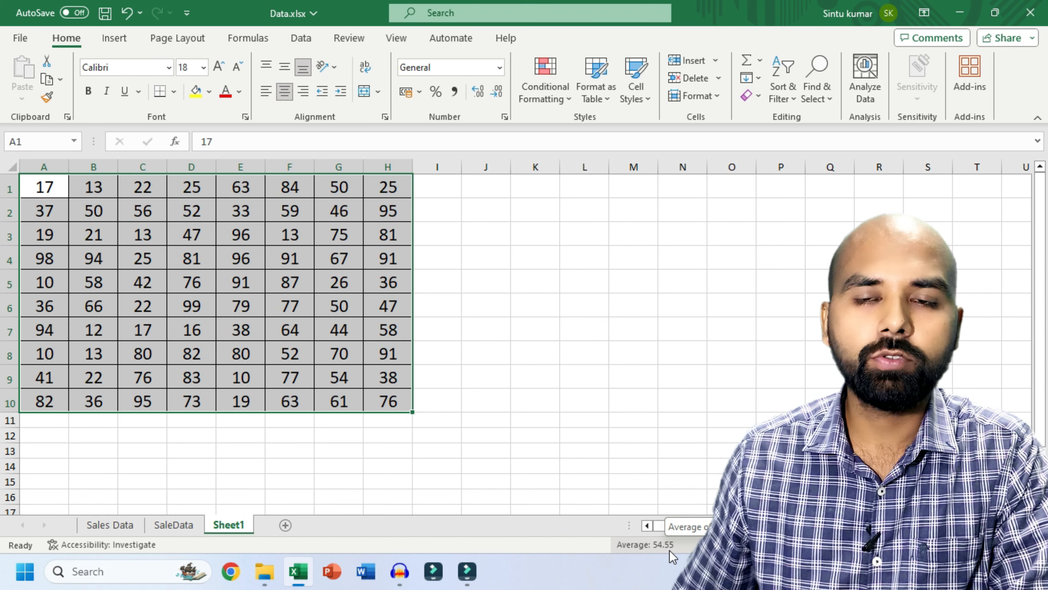
- Preview an Above Average rule's light red highlight on the grid, then cancel it
{"action": "left_click", "coordinate": [547, 90]}
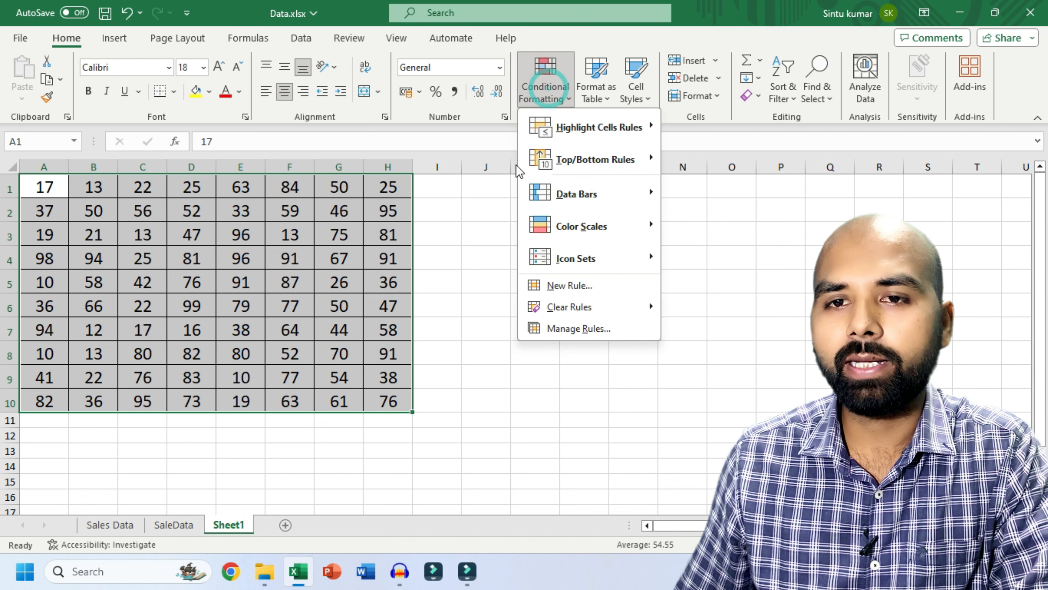
{"action": "mouse_move", "coordinate": [594, 165]}
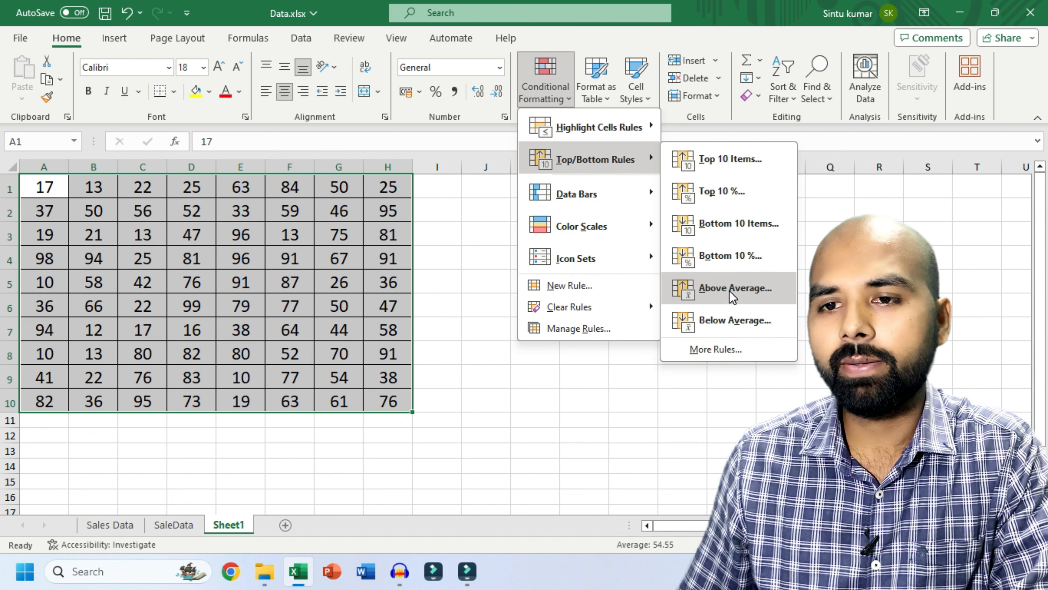
{"action": "left_click", "coordinate": [718, 296]}
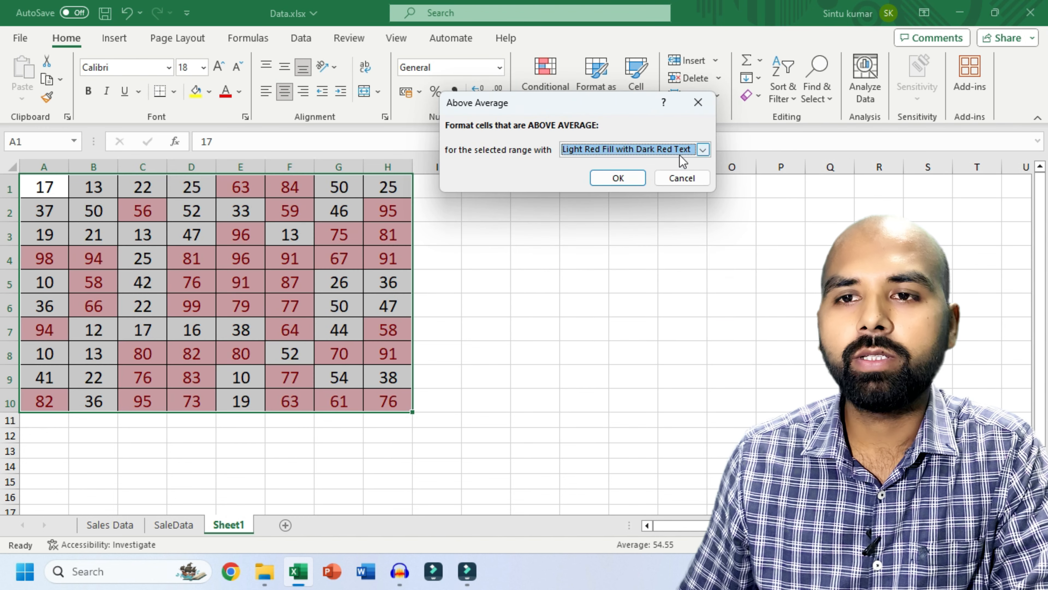
{"action": "left_click_drag", "start_coordinate": [574, 97], "coordinate": [606, 99]}
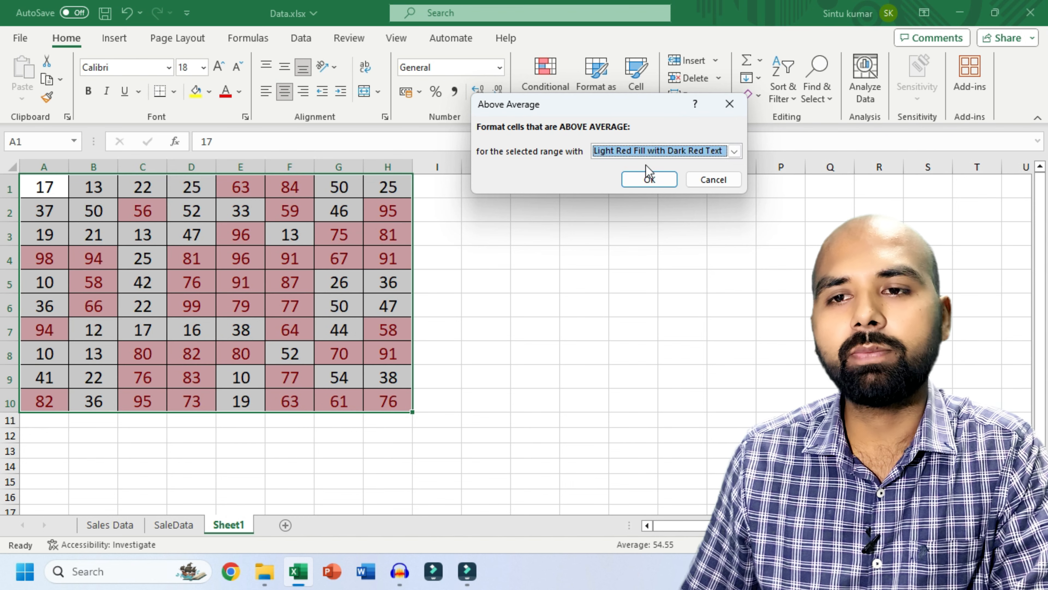
{"action": "left_click", "coordinate": [708, 183]}
{"action": "left_click", "coordinate": [544, 89]}
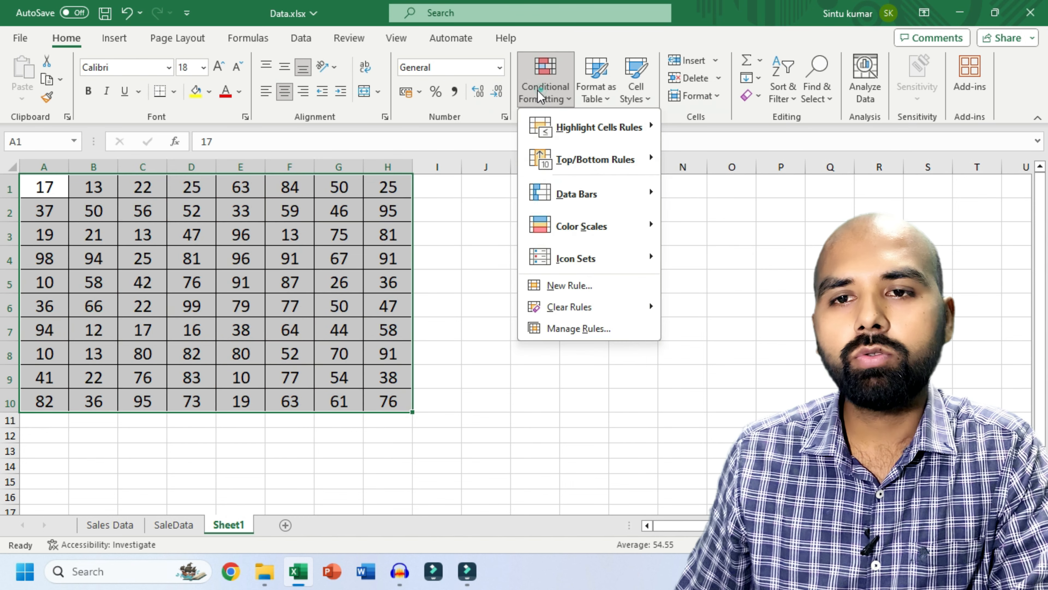
- Preview a Below Average rule with the Red Text format, then cancel without applying it
{"action": "left_click", "coordinate": [566, 163]}
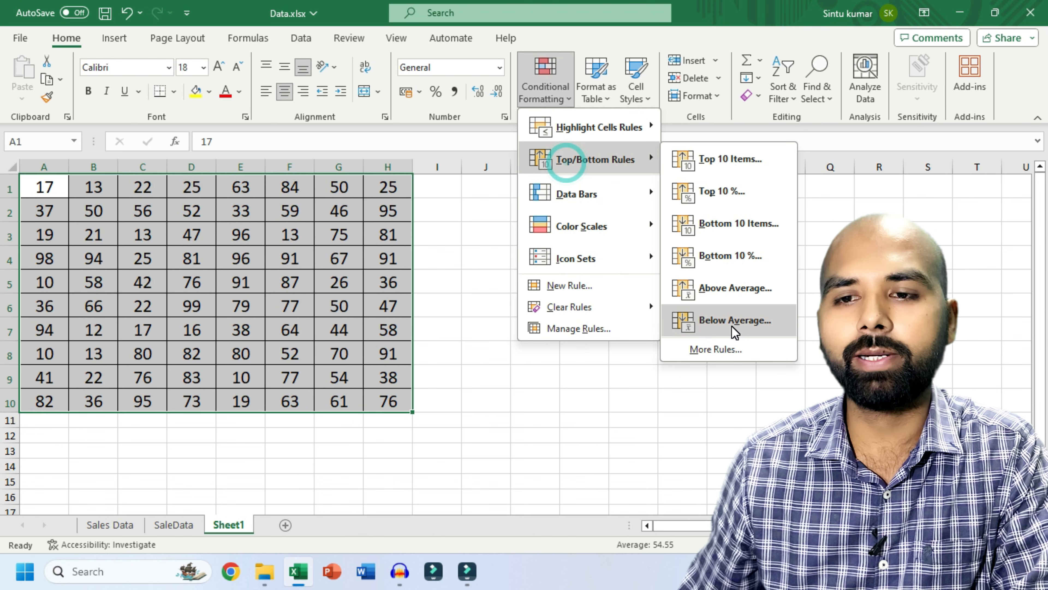
{"action": "left_click", "coordinate": [734, 322]}
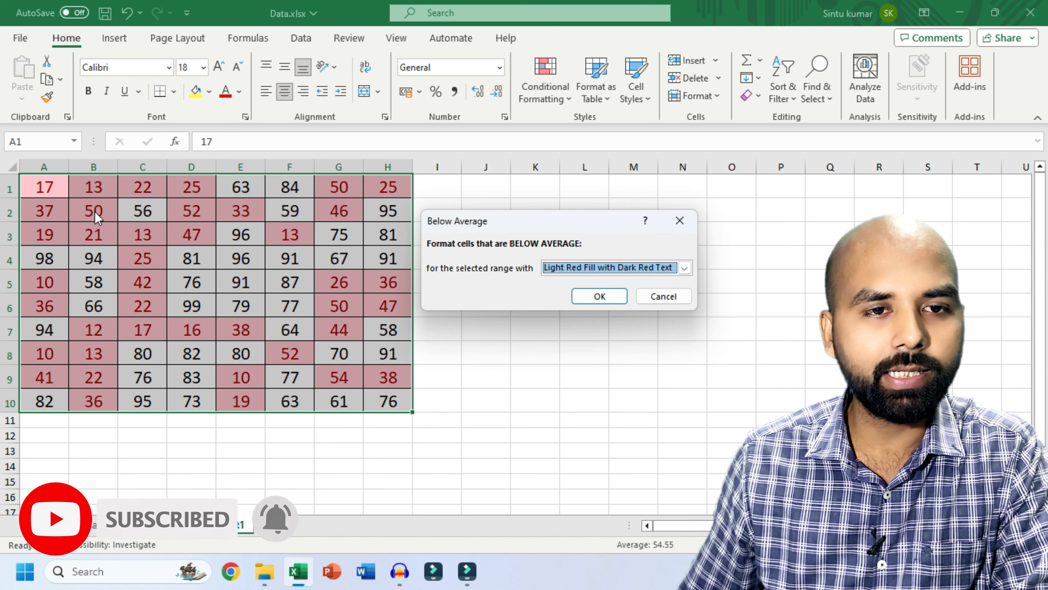
{"action": "left_click", "coordinate": [684, 267]}
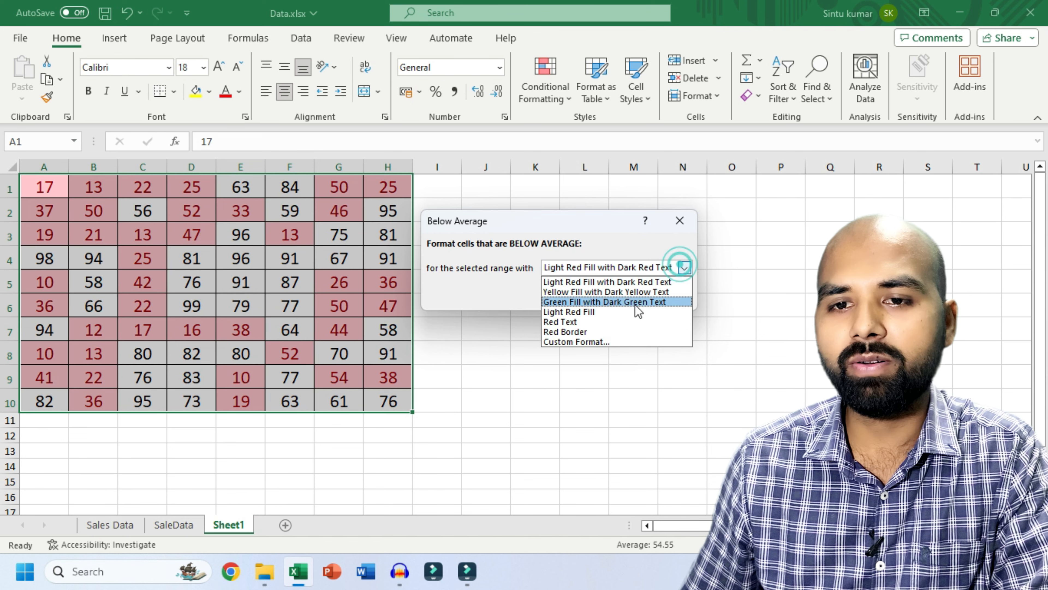
{"action": "left_click", "coordinate": [559, 322]}
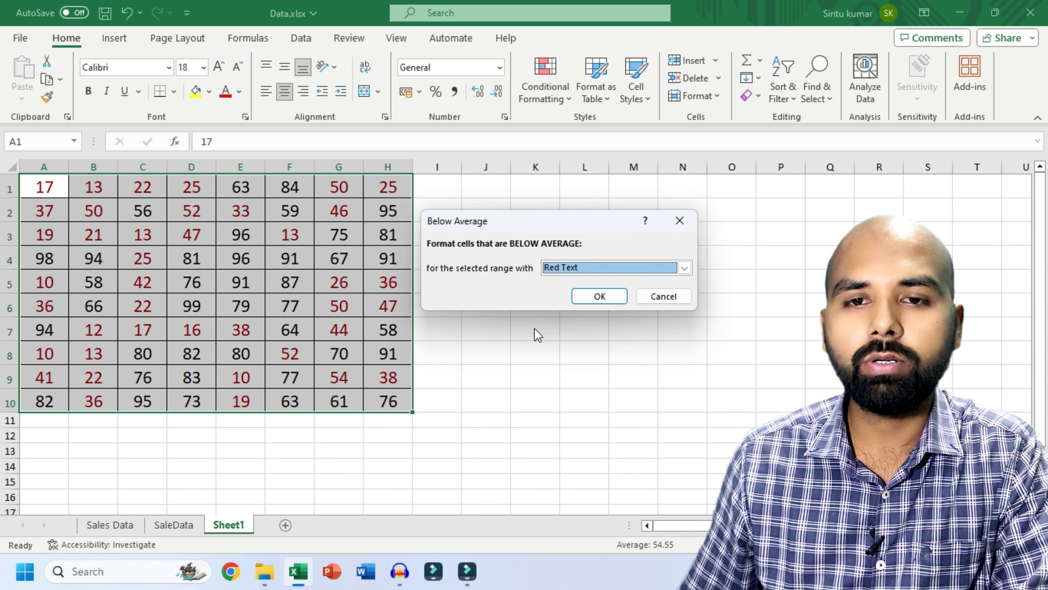
{"action": "left_click", "coordinate": [662, 297]}
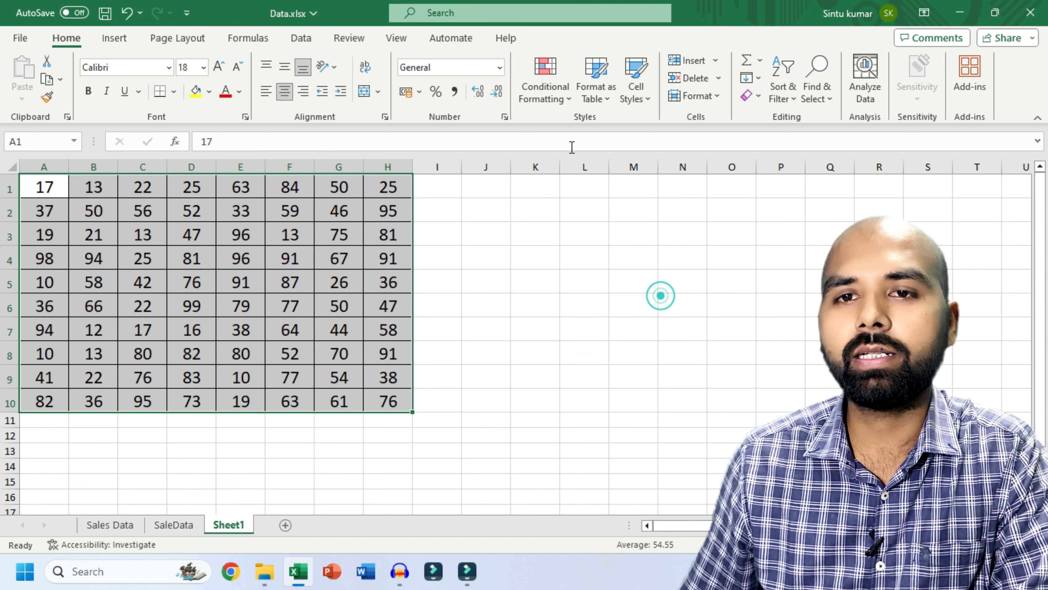
{"action": "left_click", "coordinate": [544, 99]}
{"action": "mouse_move", "coordinate": [597, 167]}
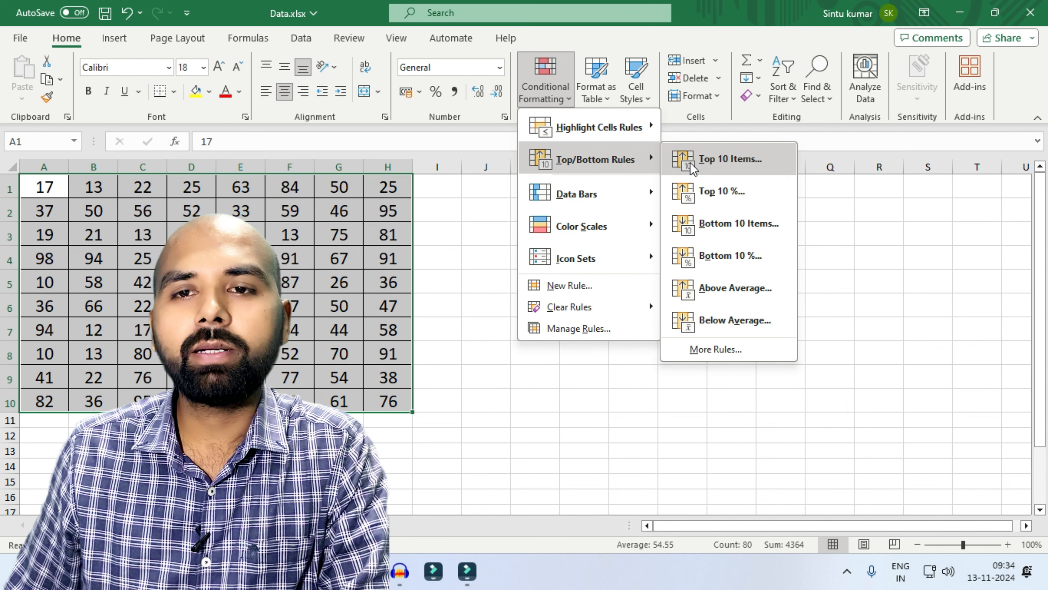
{"action": "mouse_move", "coordinate": [595, 140]}
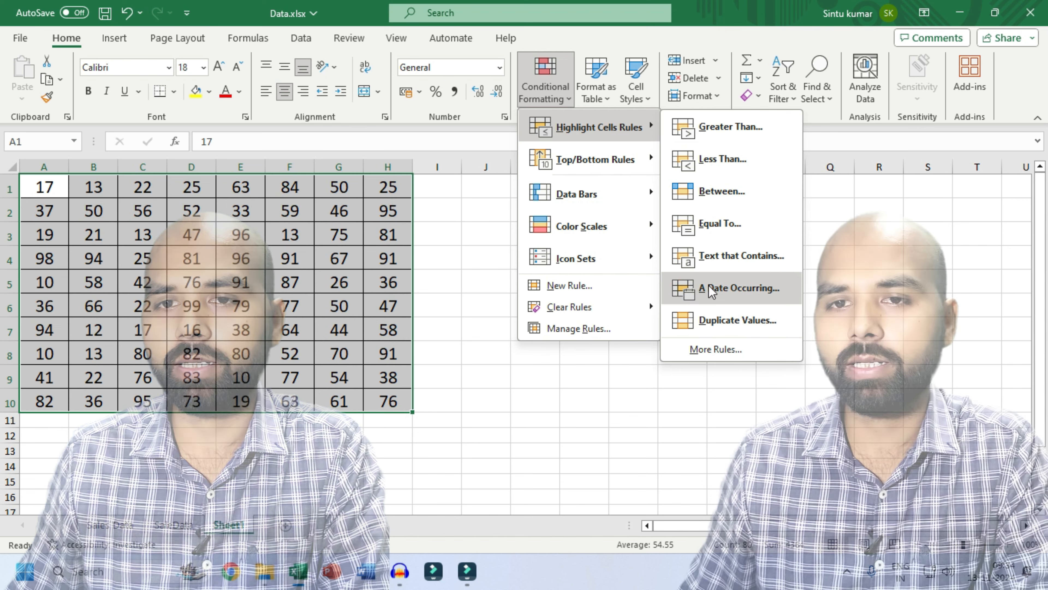
{"action": "mouse_move", "coordinate": [571, 204]}
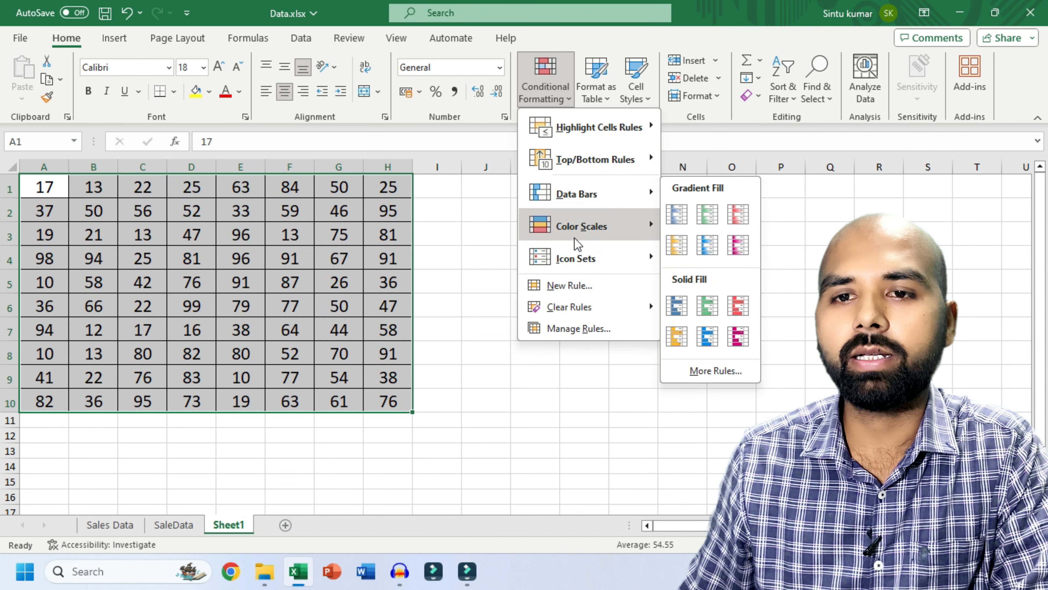
{"action": "mouse_move", "coordinate": [594, 258]}
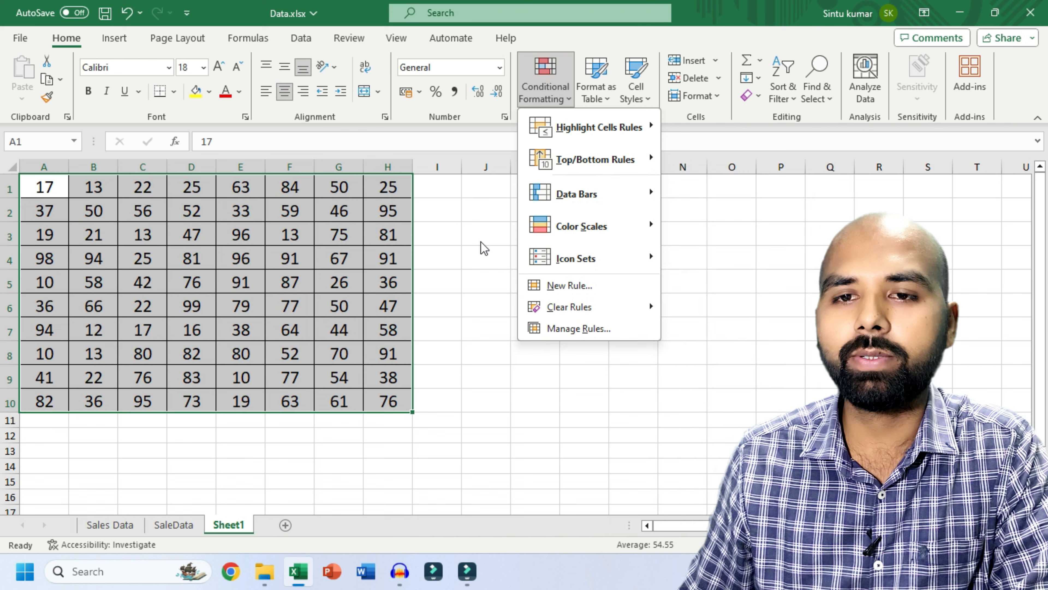
{"action": "left_click", "coordinate": [474, 216]}
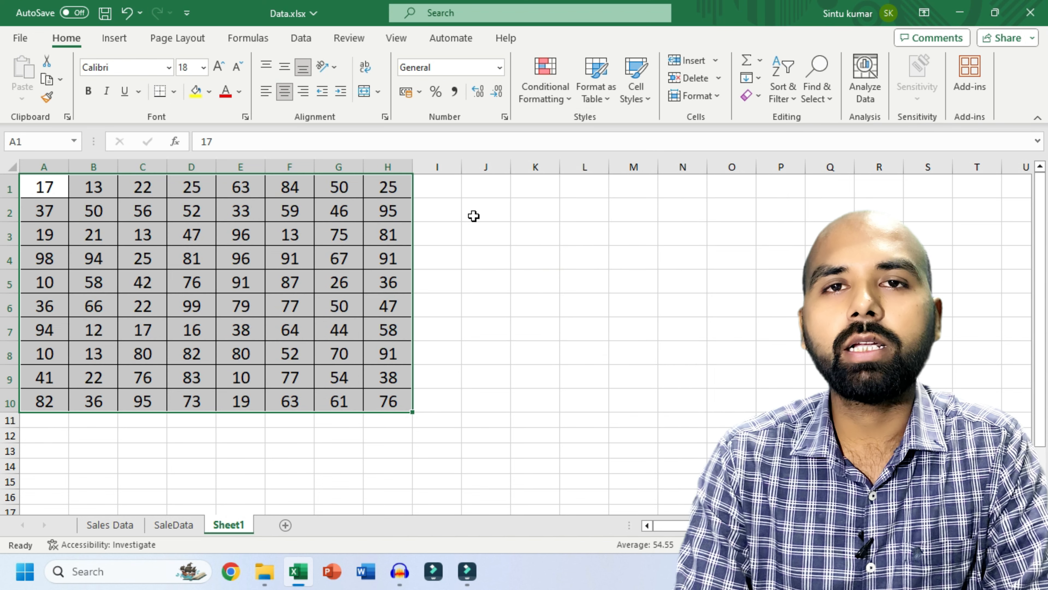